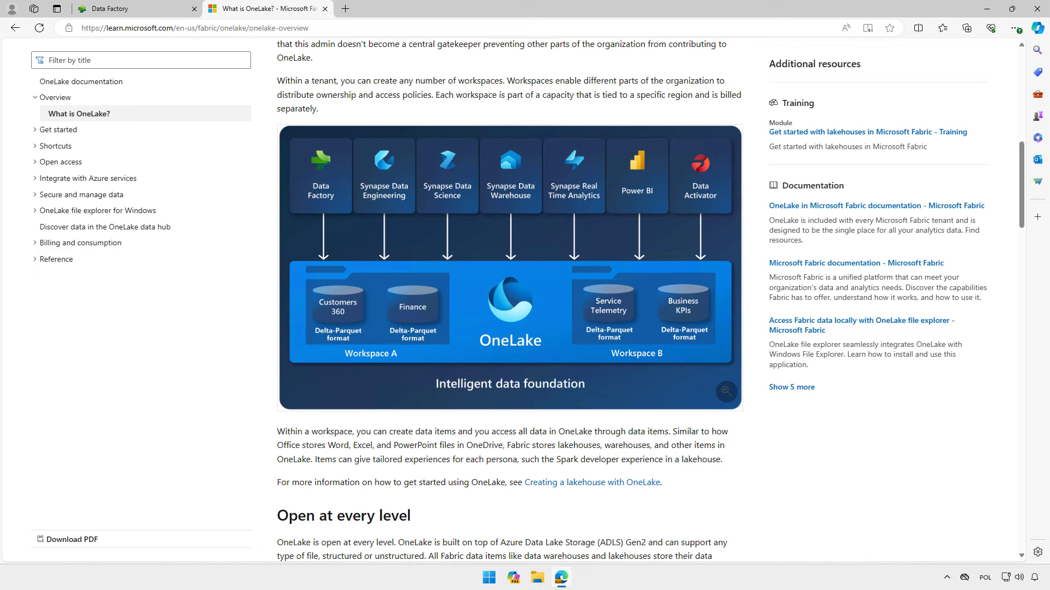
- Switch to the Data Factory portal, download the English OneLake File Explorer for Windows package and run its installer
click(167, 10)
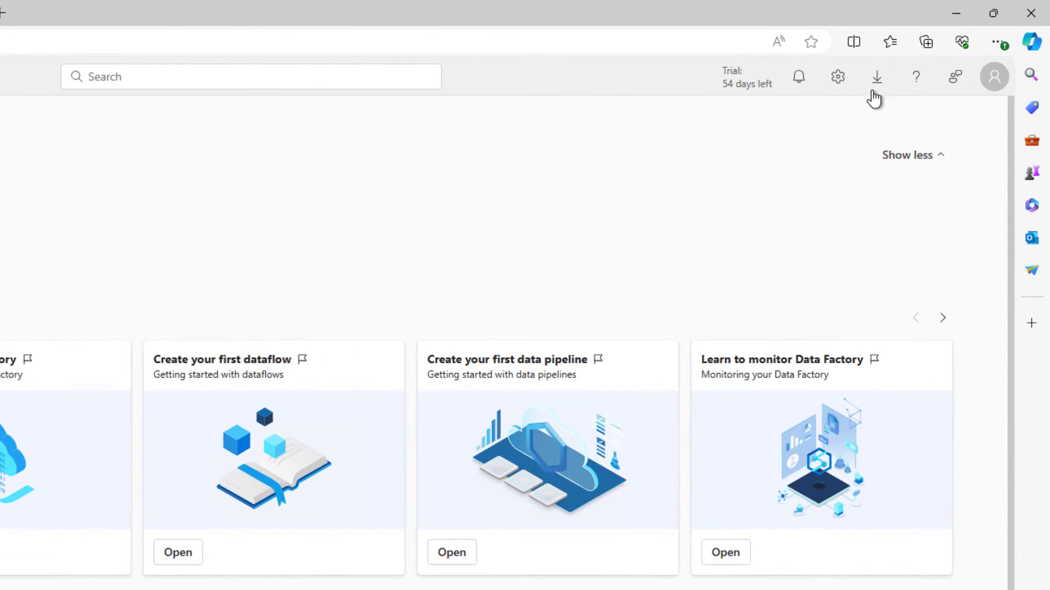
click(875, 84)
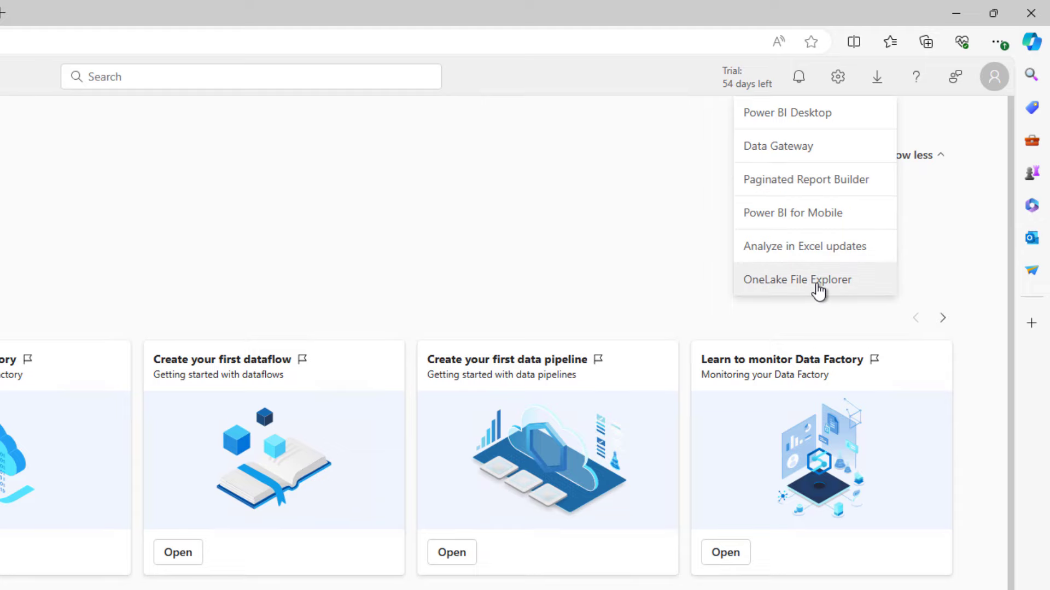
click(818, 290)
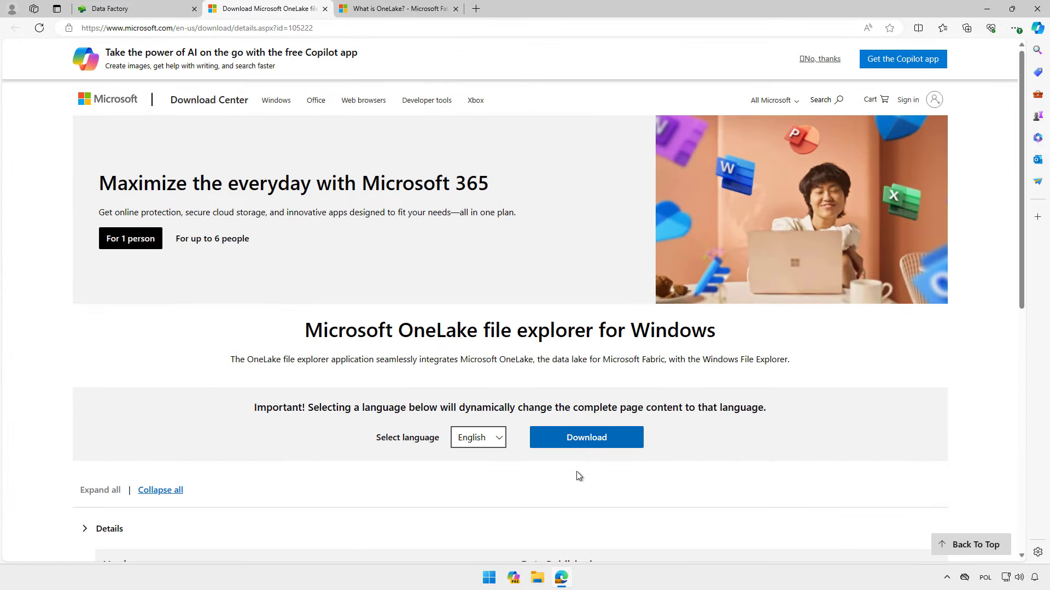
click(601, 438)
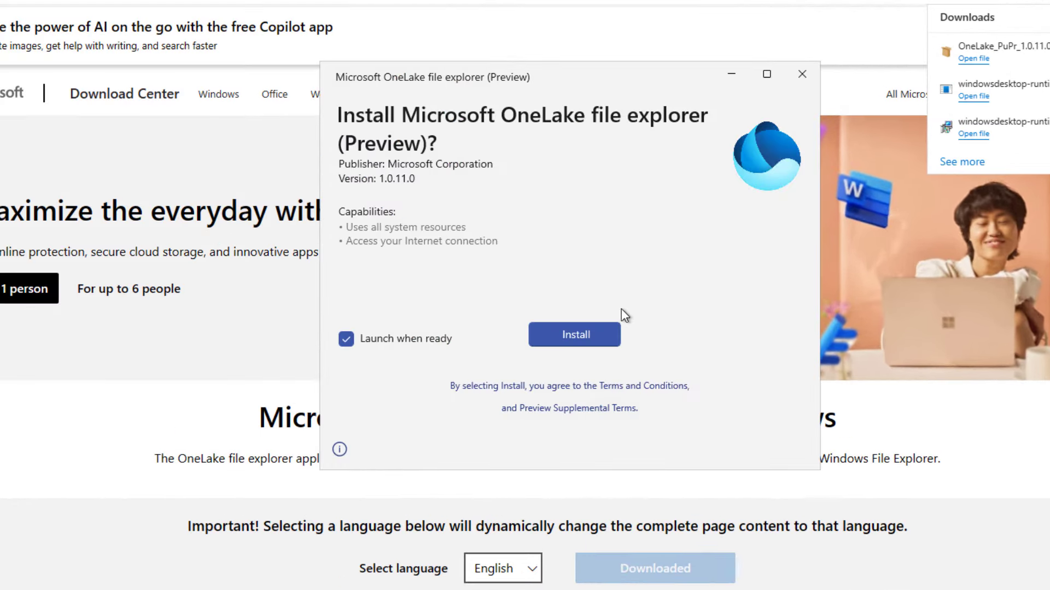
click(145, 241)
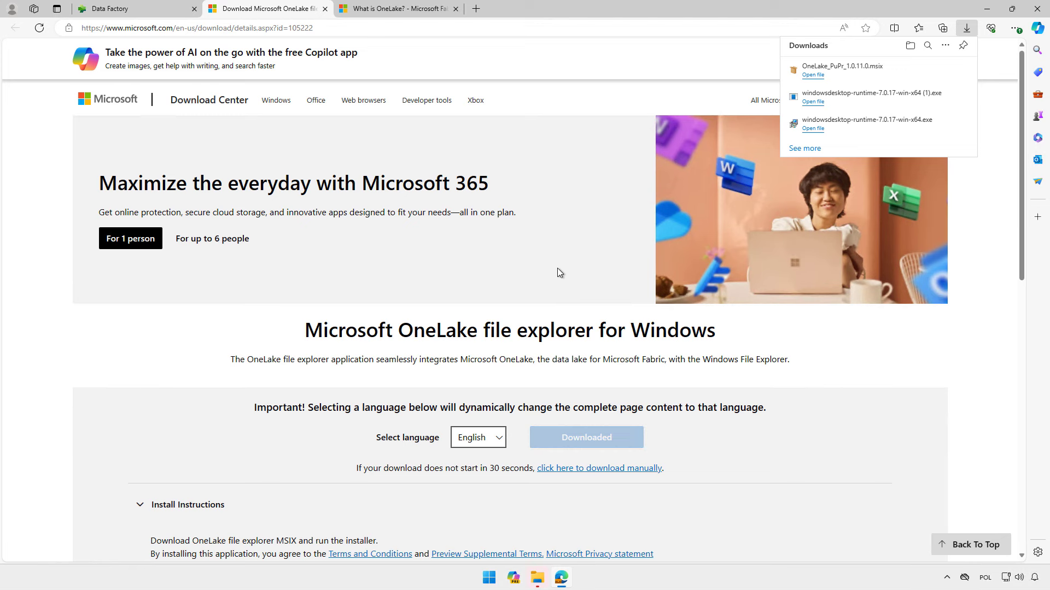
- Open the OneLake - Microsoft (Preview) location in File Explorer and go into the My workspace folder
click(537, 580)
click(190, 400)
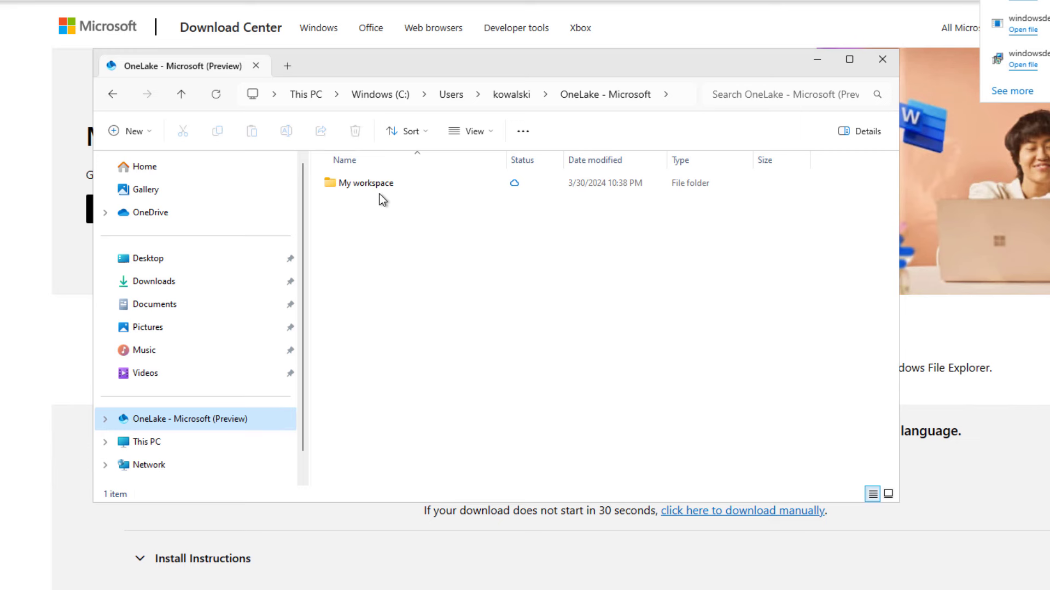
mouse_move(379, 189)
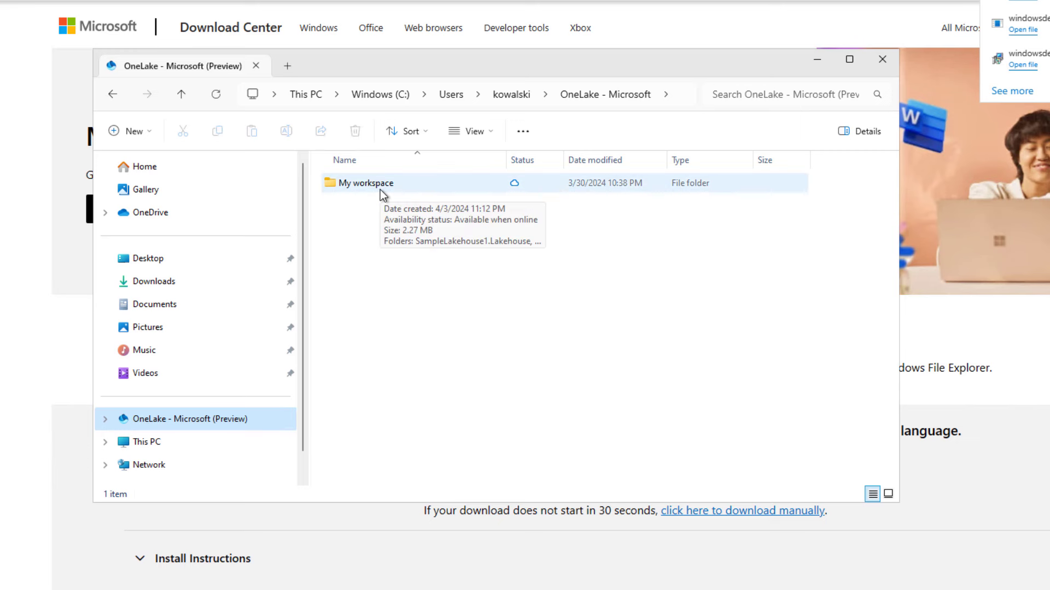
double_click(379, 186)
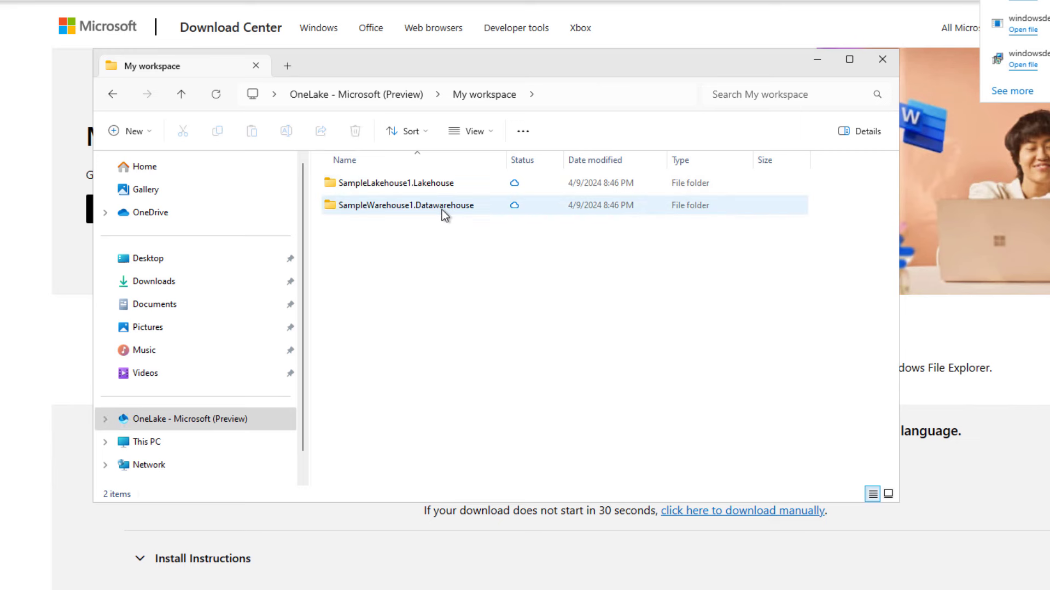
- Browse into the SampleWarehouse1.Datawarehouse folder and open its Tables\dbo folder
mouse_move(442, 210)
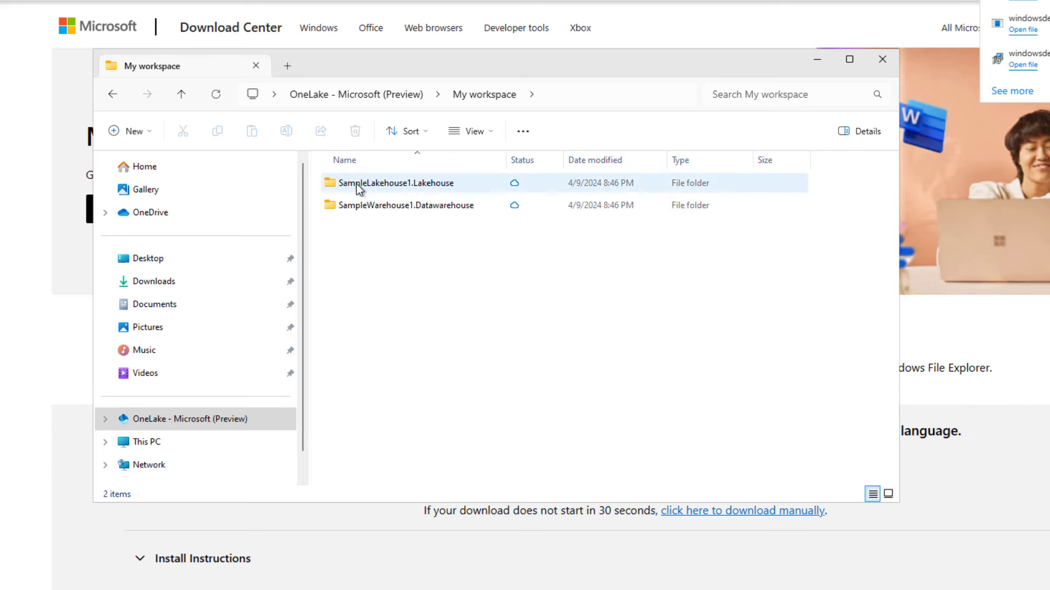
mouse_move(343, 186)
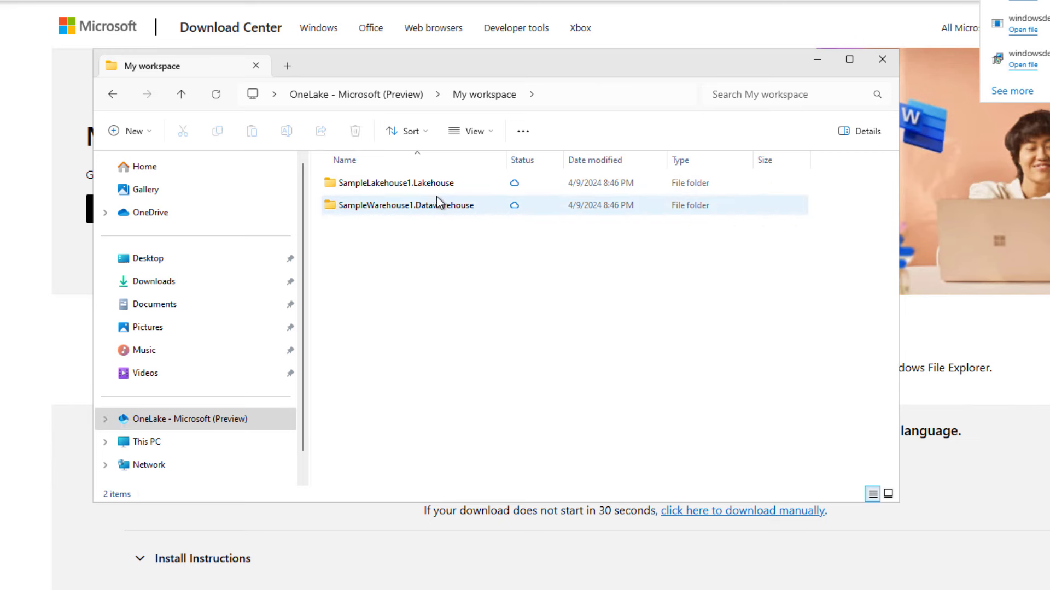
mouse_move(412, 186)
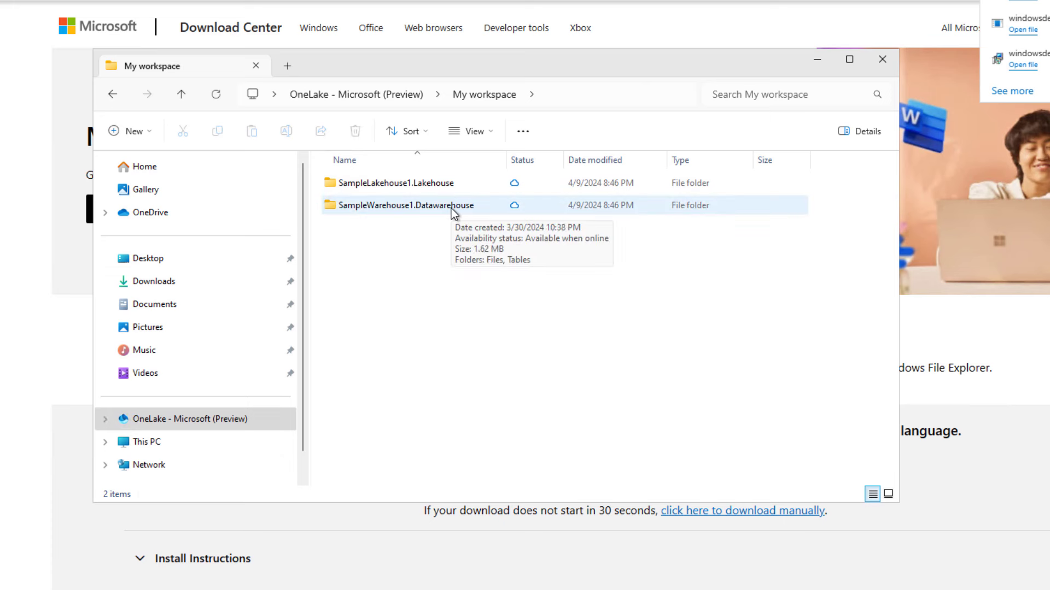
double_click(424, 208)
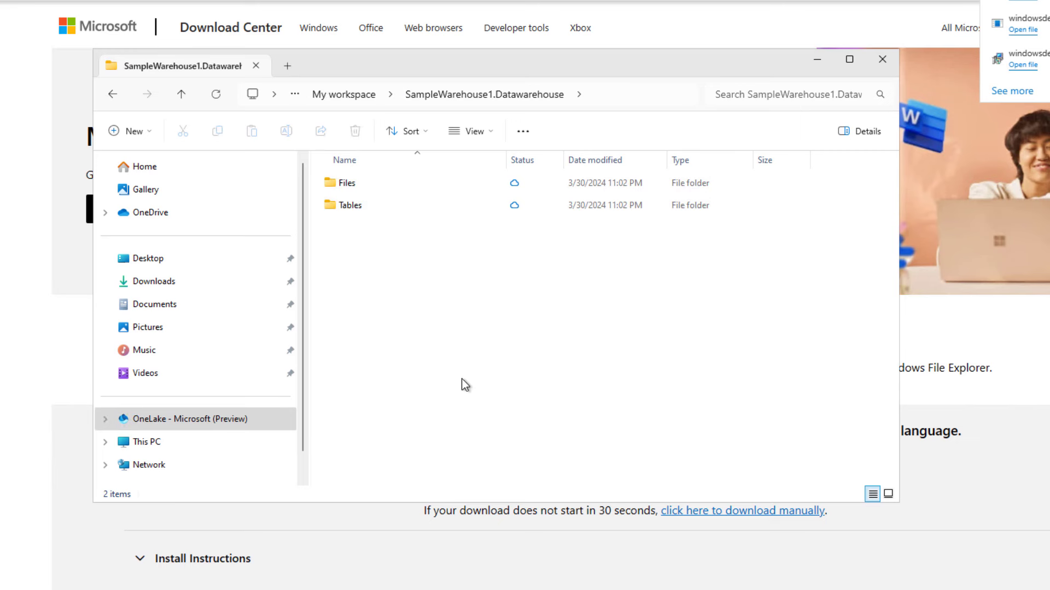
double_click(353, 207)
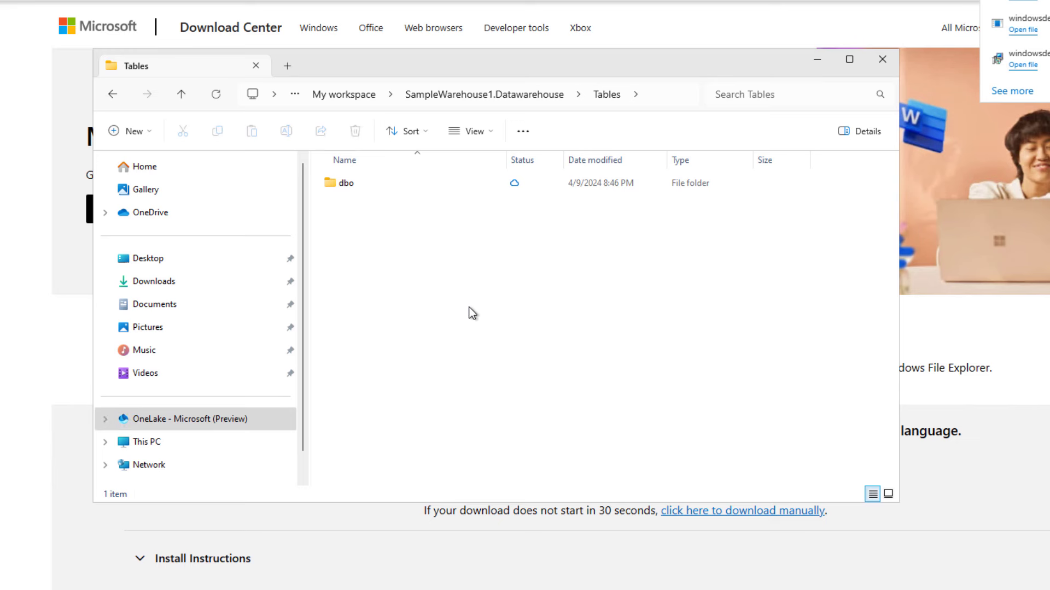
double_click(348, 184)
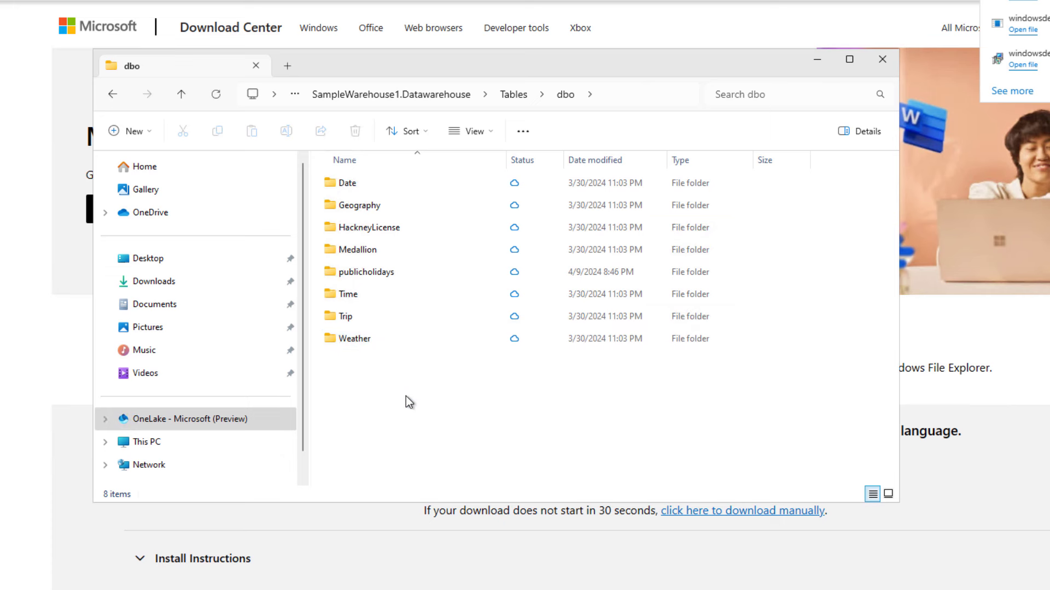
click(378, 275)
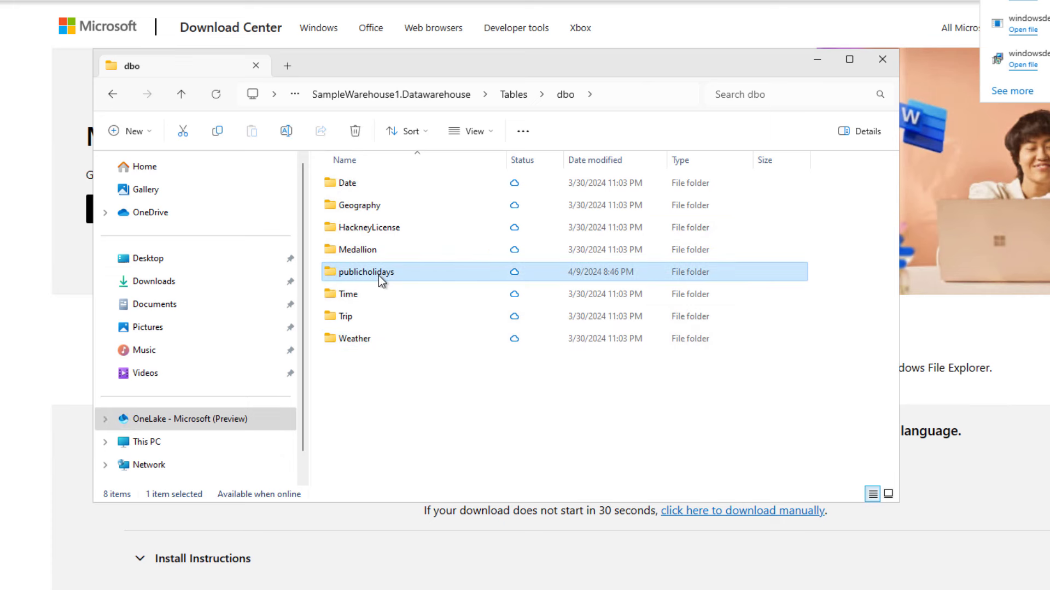
double_click(379, 276)
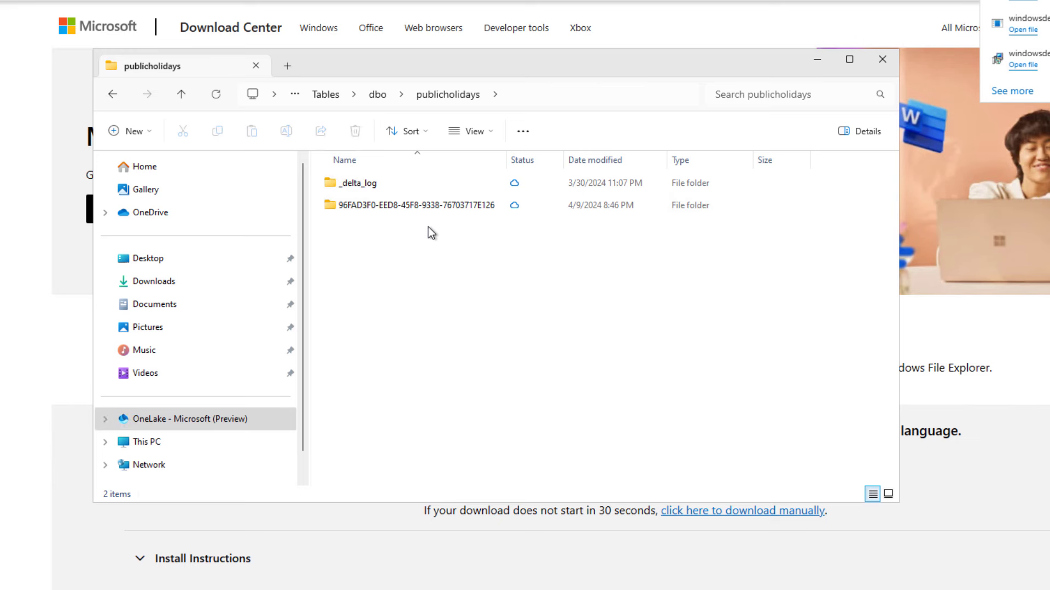
click(376, 189)
double_click(397, 211)
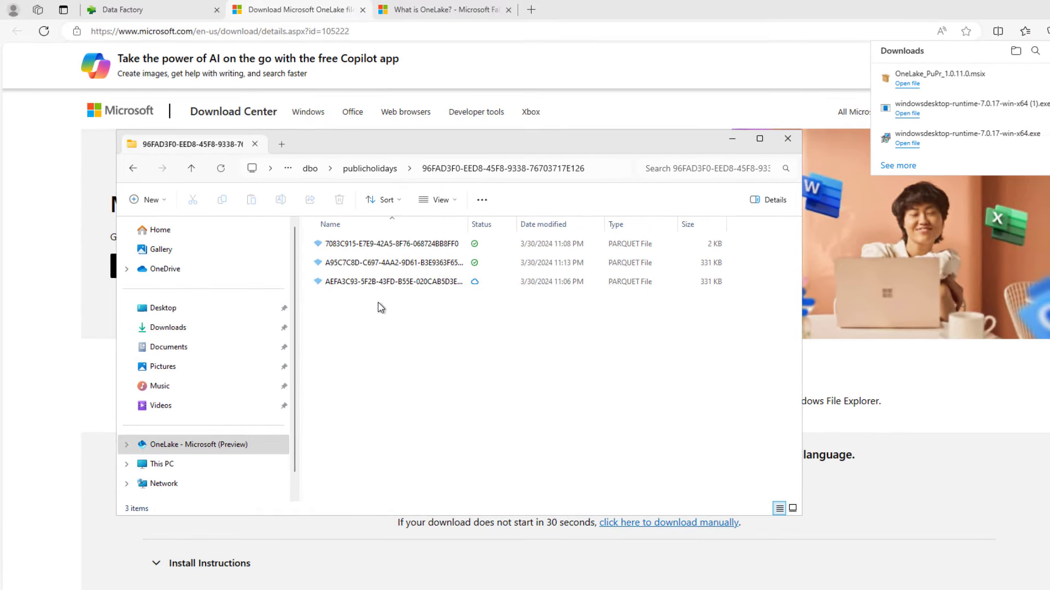
- Open the parquet file starting with A95C7C8D in ParquetViewer, load all fields and agree to share anonymous usage data
double_click(375, 264)
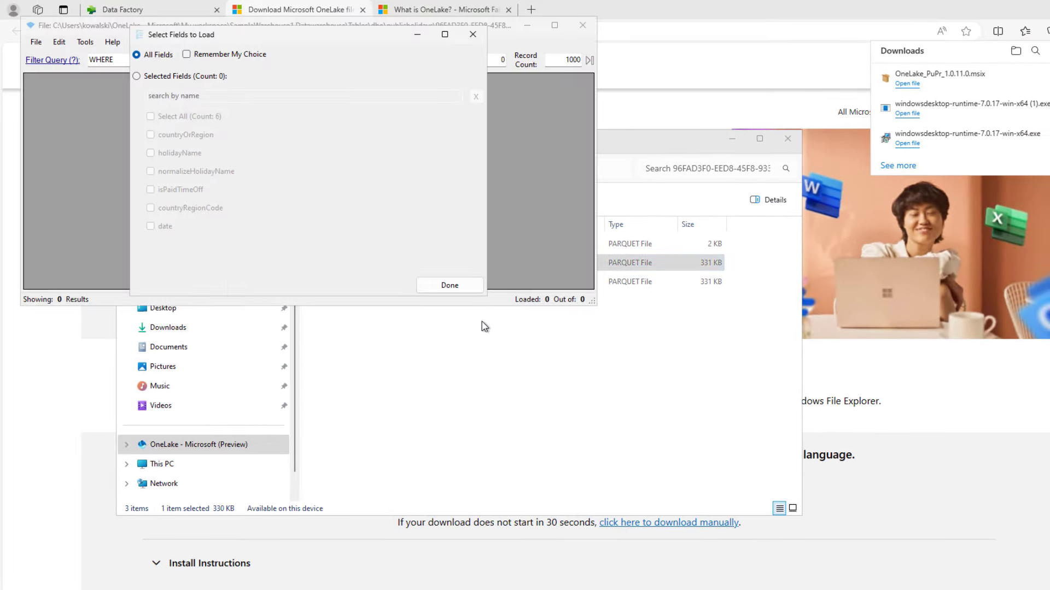
click(448, 285)
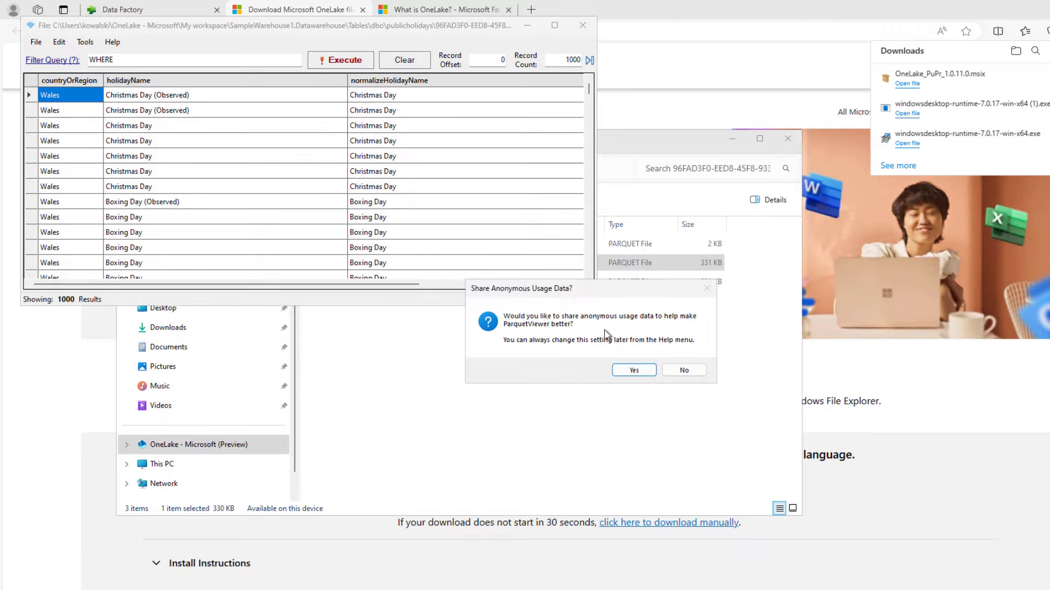
click(634, 371)
- Enlarge the ParquetViewer window to examine the public holiday records and close the viewer
drag(595, 304, 746, 377)
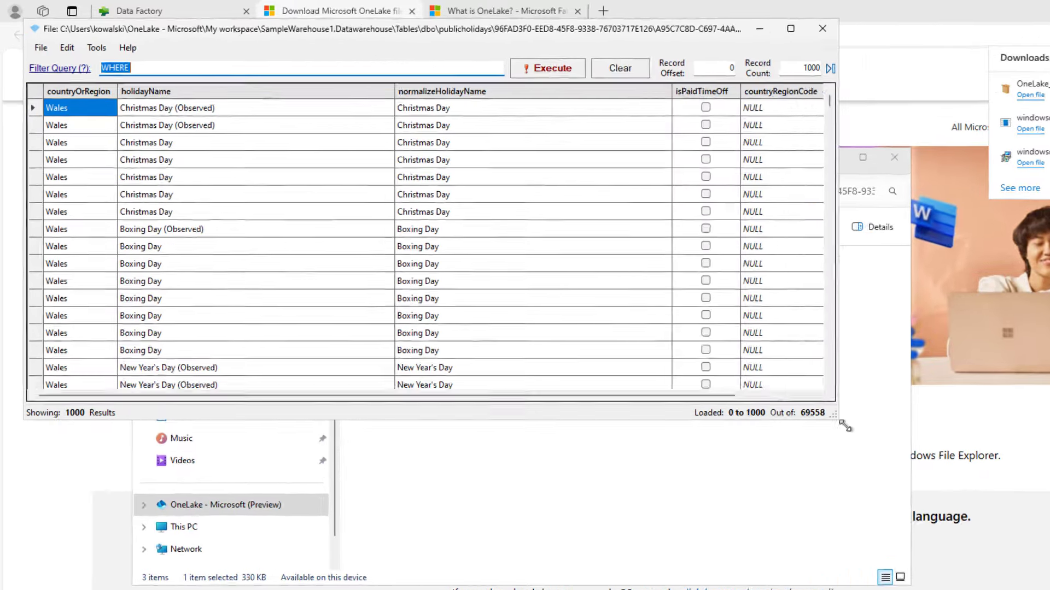
drag(845, 426, 854, 430)
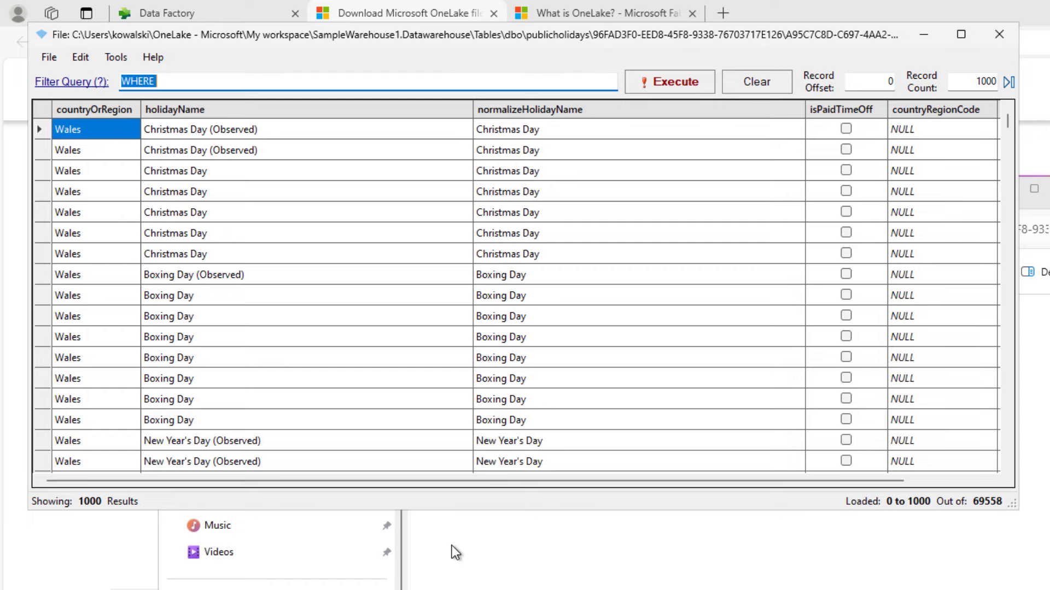
click(998, 35)
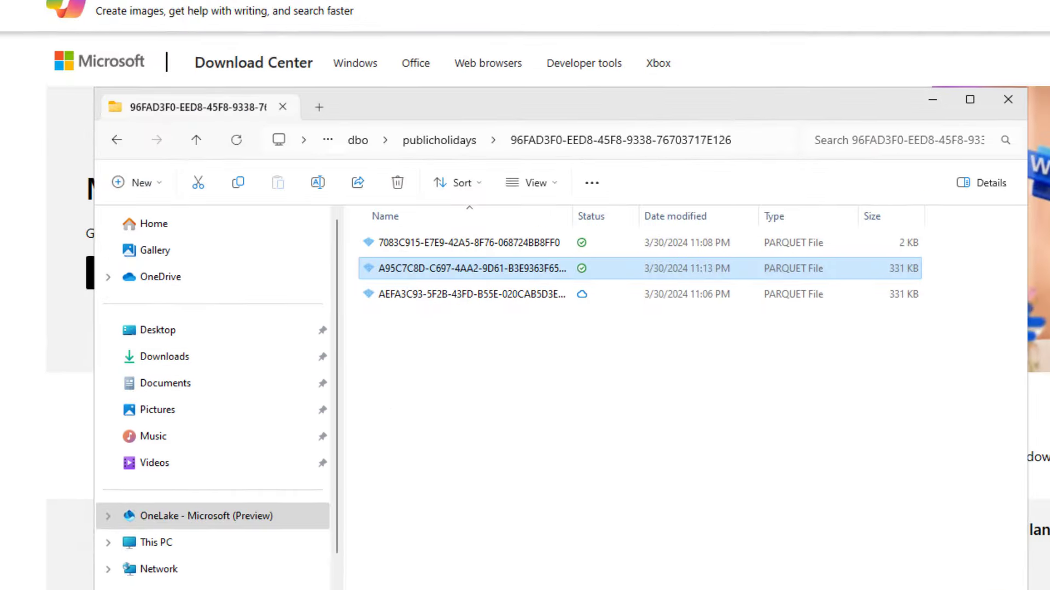
- Return to the OneLake root and open the Files folder of SampleLakehouse1.Lakehouse in My workspace
click(114, 451)
double_click(377, 175)
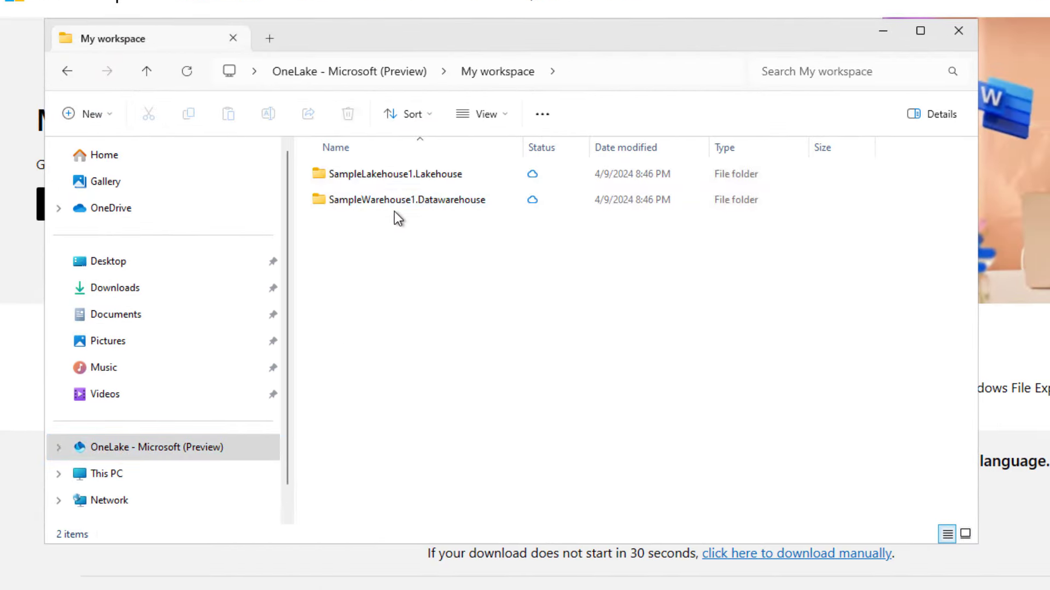
double_click(398, 176)
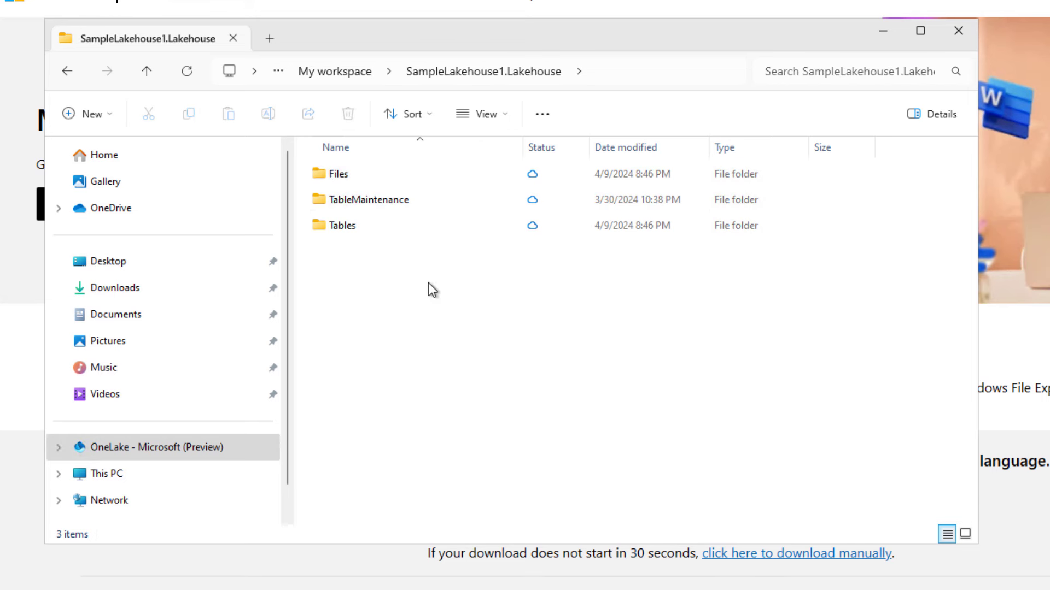
click(365, 225)
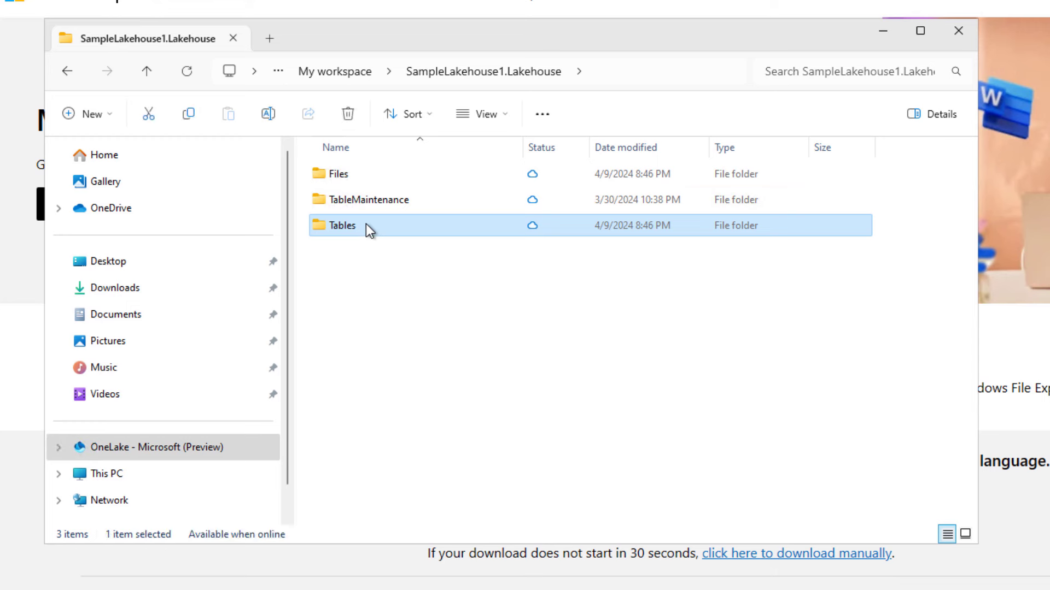
double_click(340, 174)
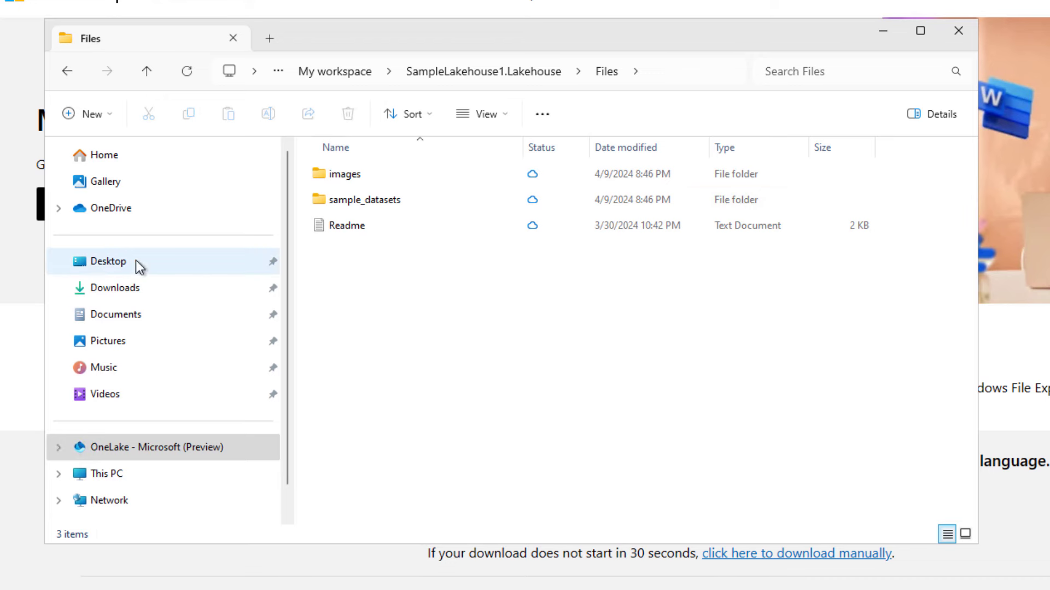
- Copy products.csv from the Desktop into the lakehouse's Files\sample_datasets folder
click(182, 261)
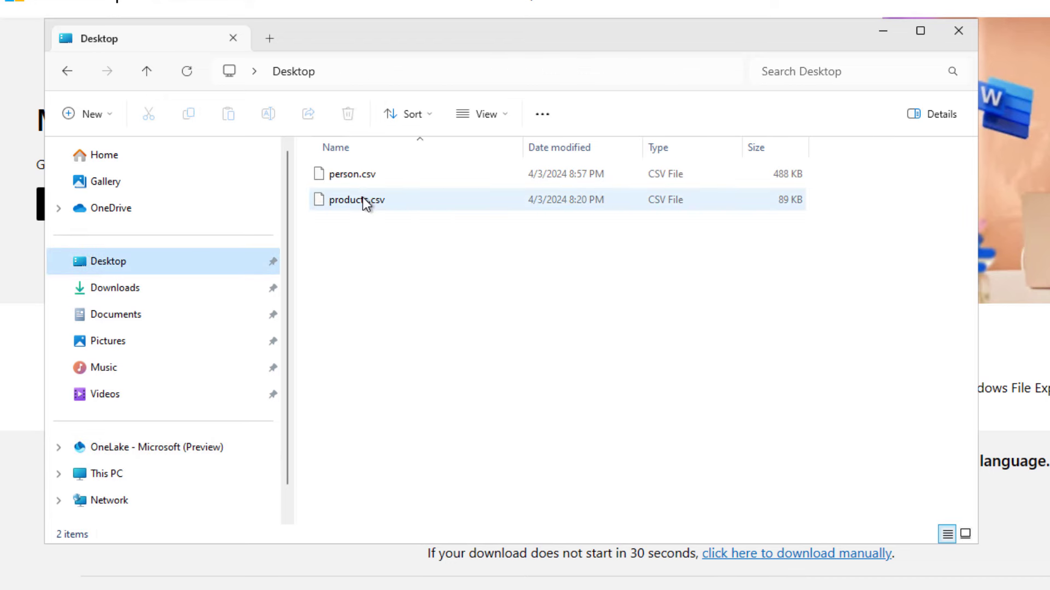
click(363, 199)
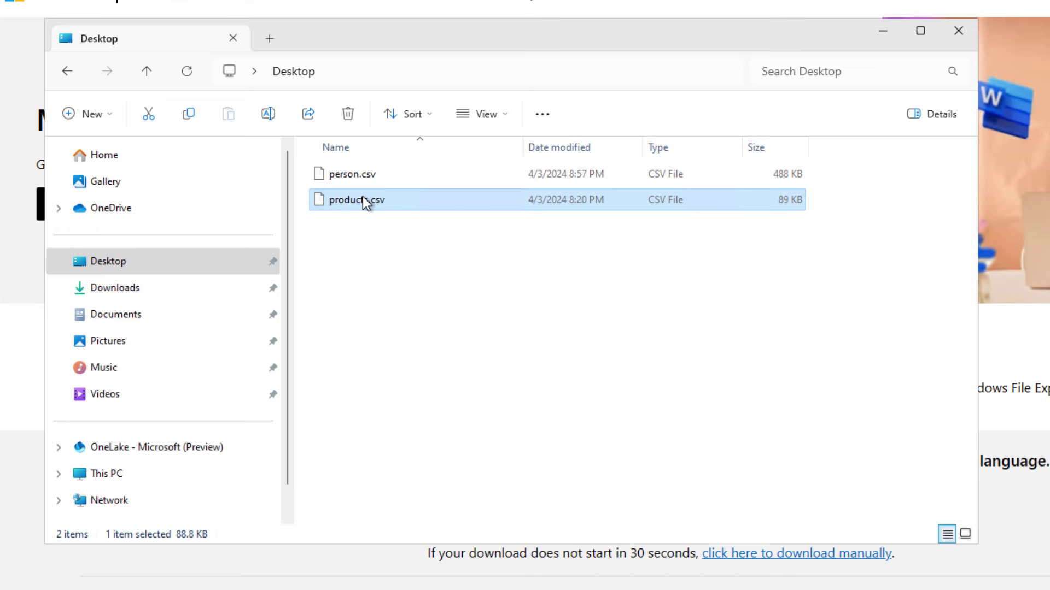
key(ctrl+c)
key(alt+Left)
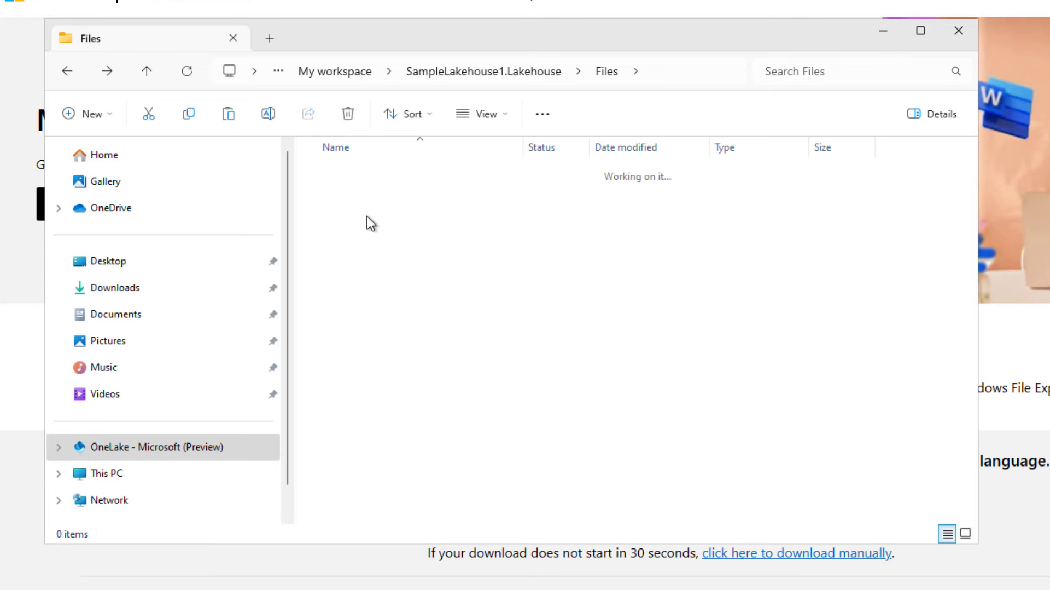
double_click(383, 277)
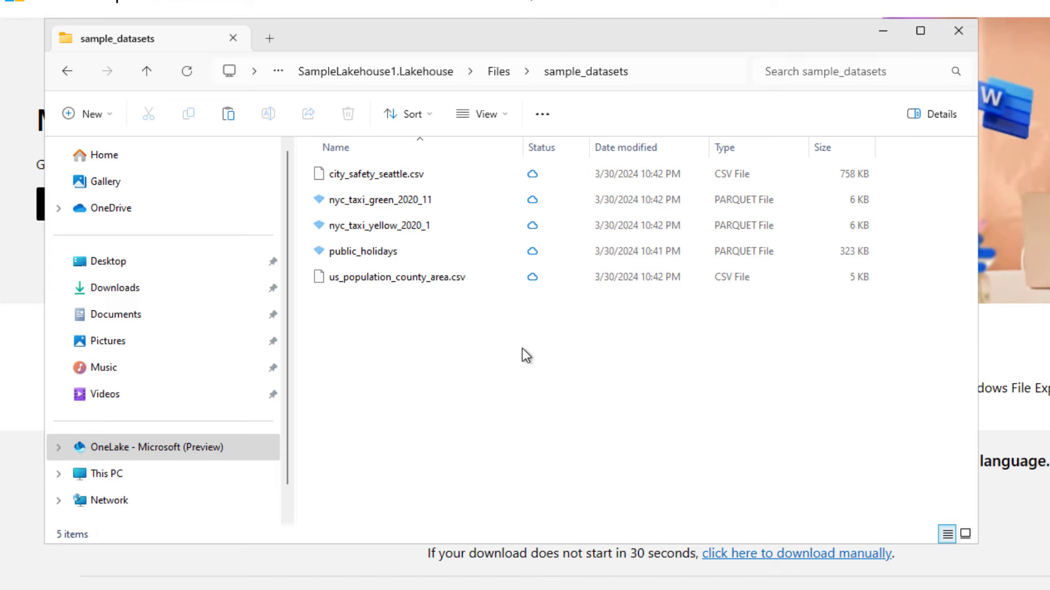
key(ctrl+v)
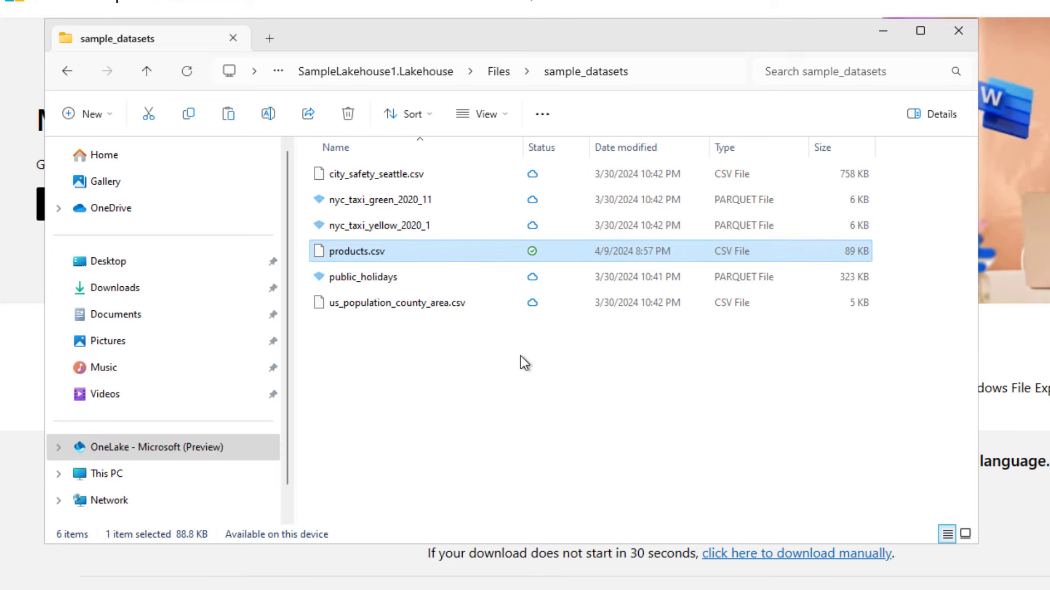
- Run the OneLake action on the OneLake - Microsoft (Preview) root location
right_click(155, 449)
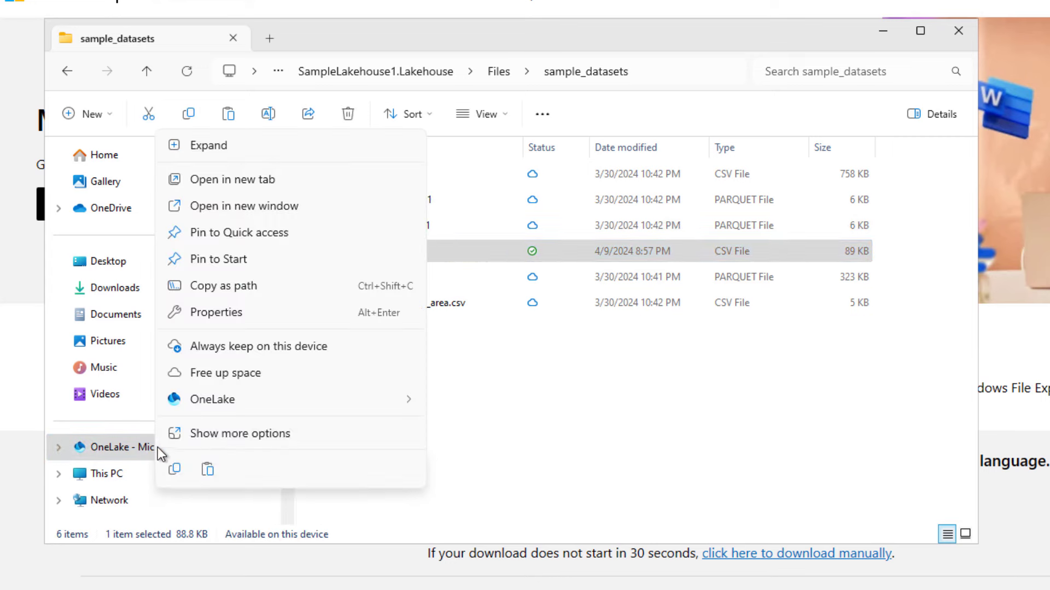
mouse_move(270, 401)
click(465, 401)
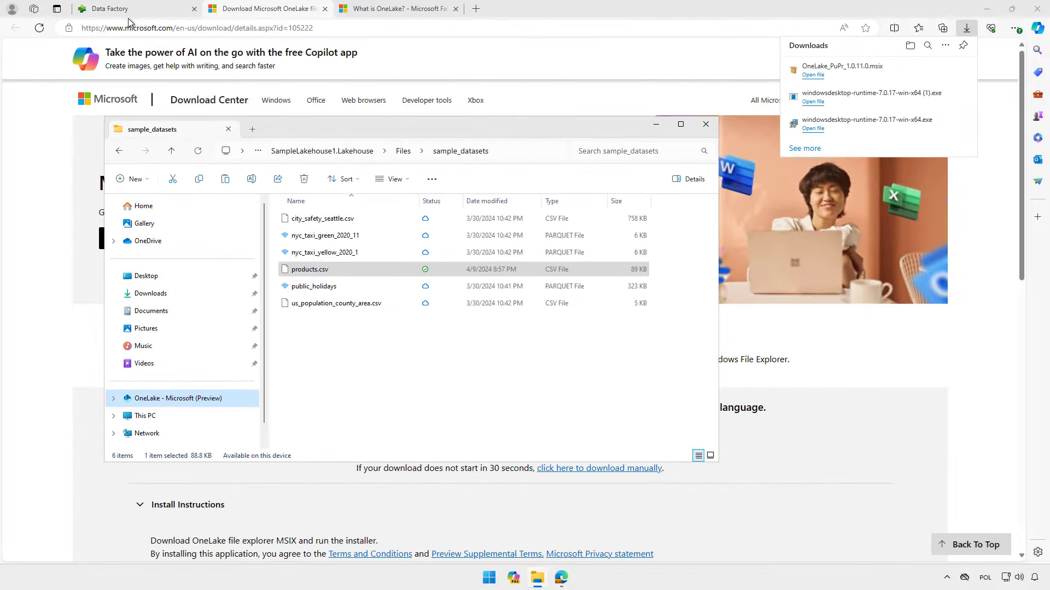
- Switch to Data Factory in the browser and open the Files/sample_datasets folder of SampleLakehouse1 in My workspace
click(130, 12)
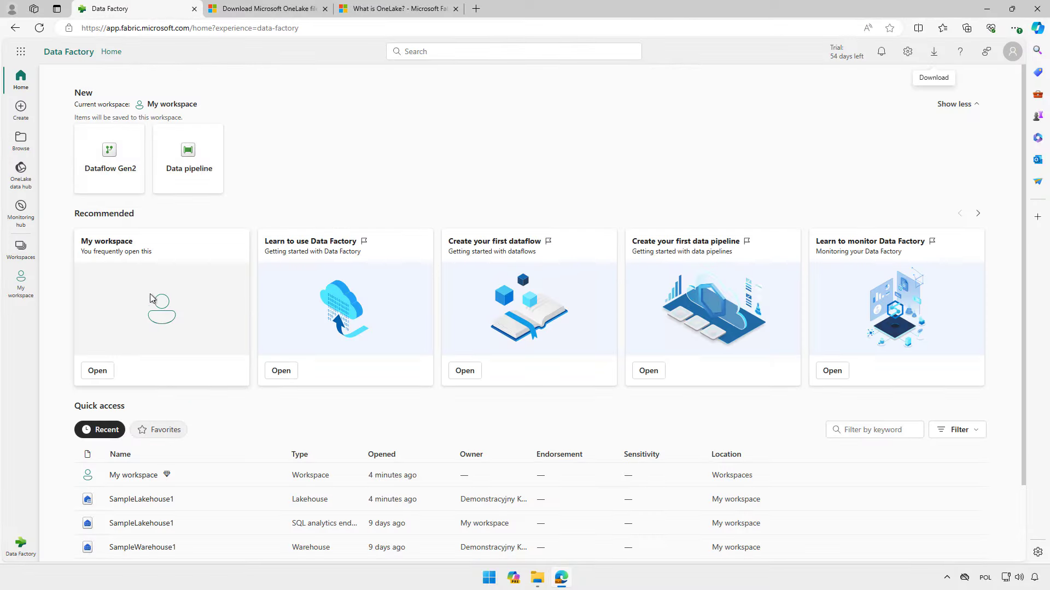
click(21, 283)
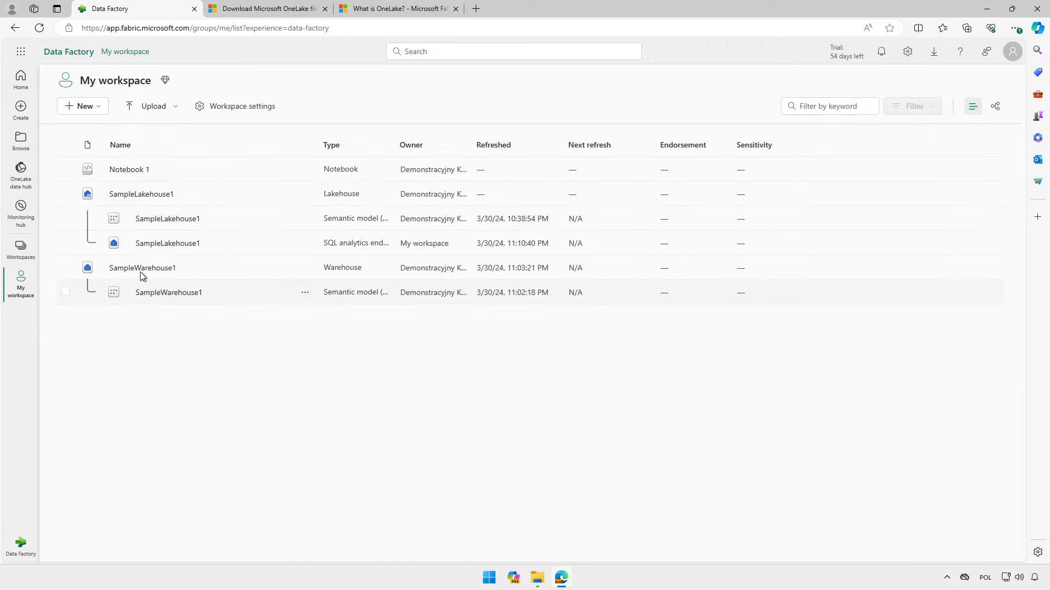
click(152, 197)
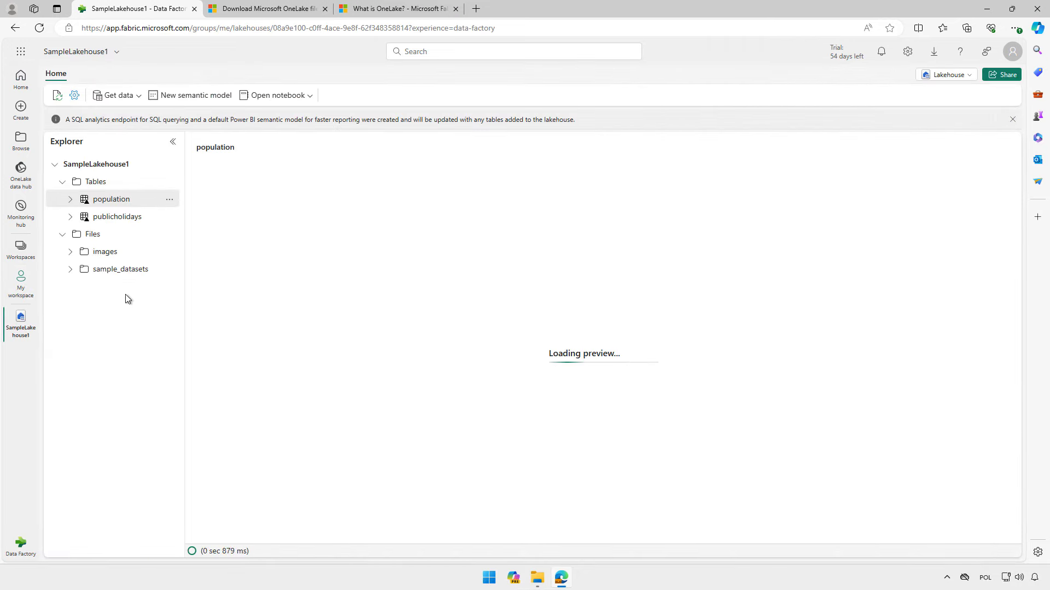
click(108, 270)
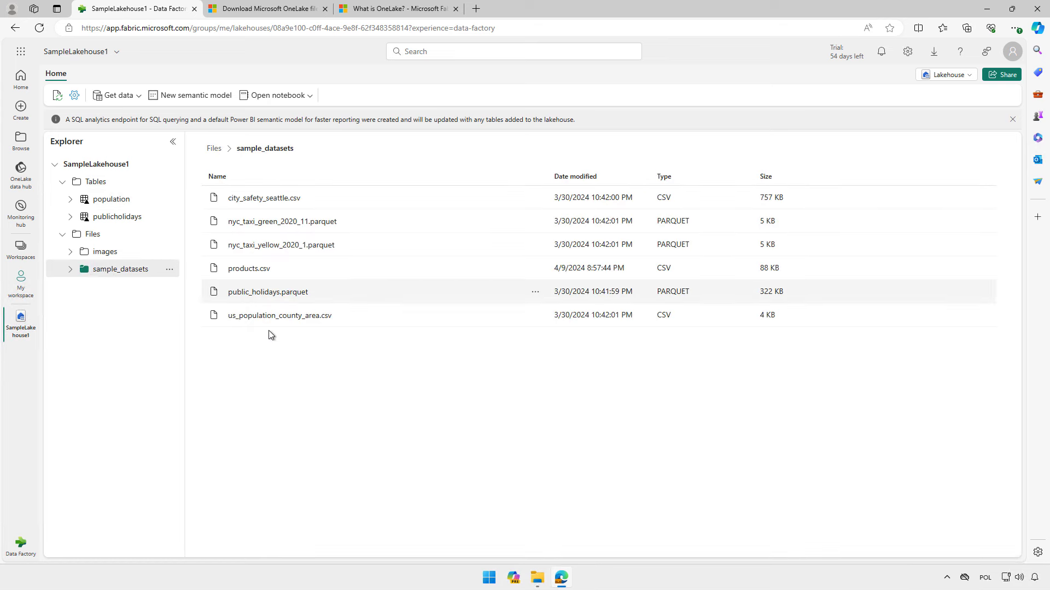
- Load products.csv into a new lakehouse table named products, with the header used for column names and a comma separator
right_click(254, 270)
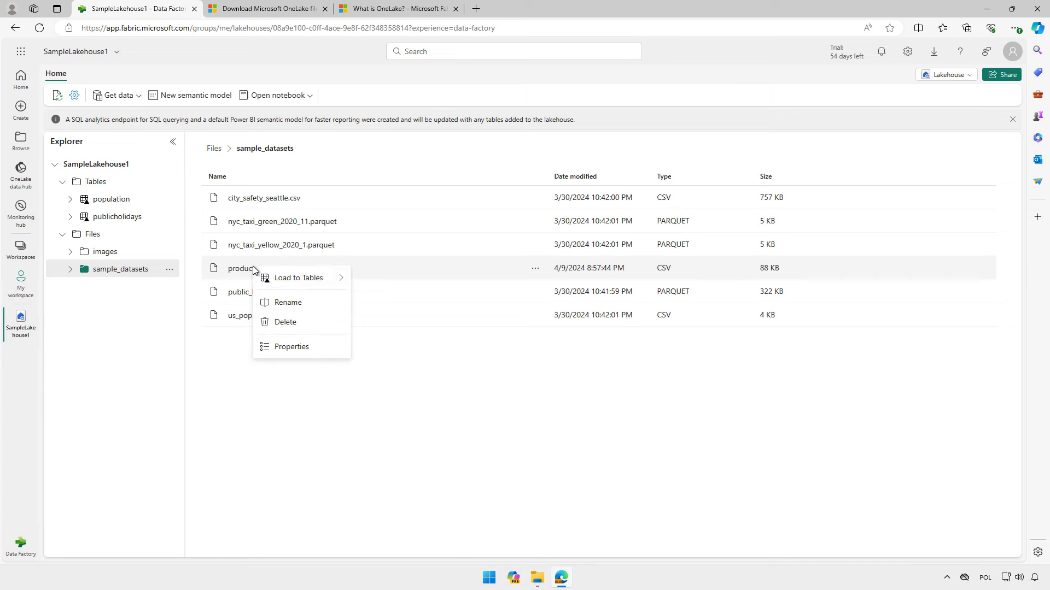
mouse_move(270, 279)
click(362, 281)
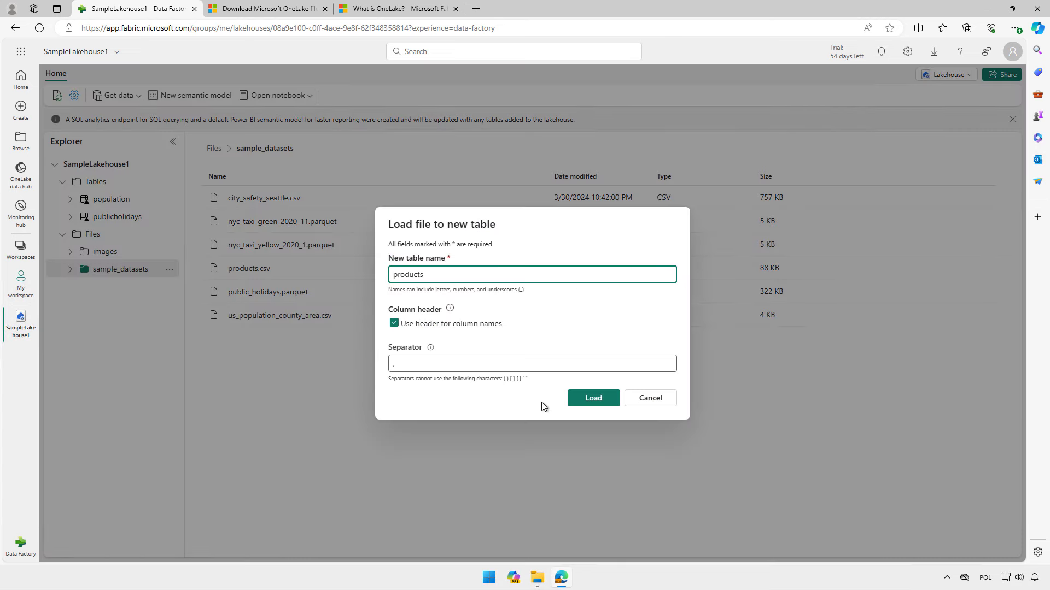
click(590, 402)
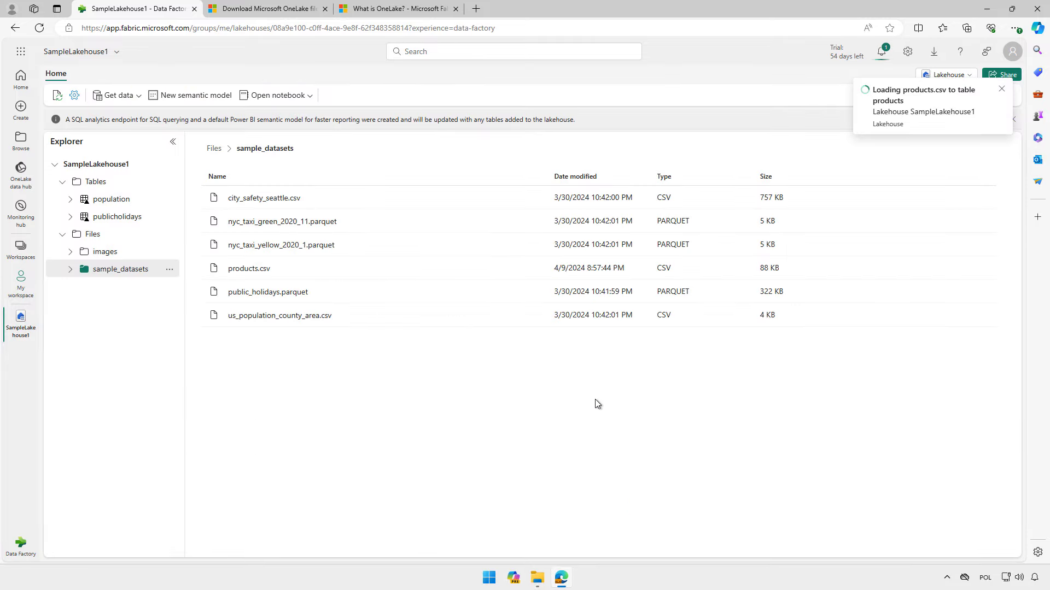
- Preview the products table's data and check which views the lakehouse can be switched to, without switching
click(107, 217)
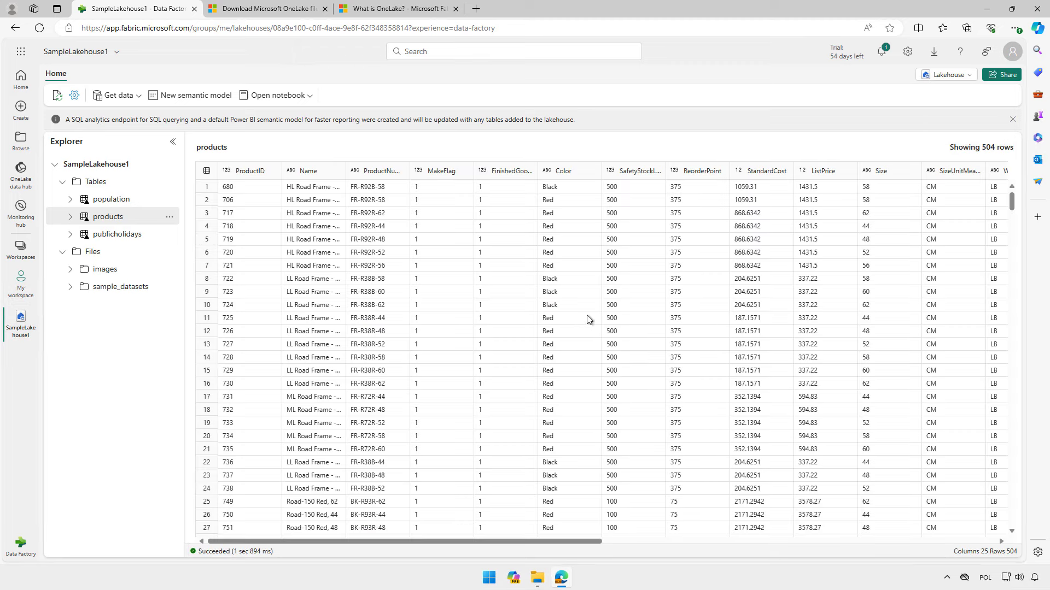
click(962, 77)
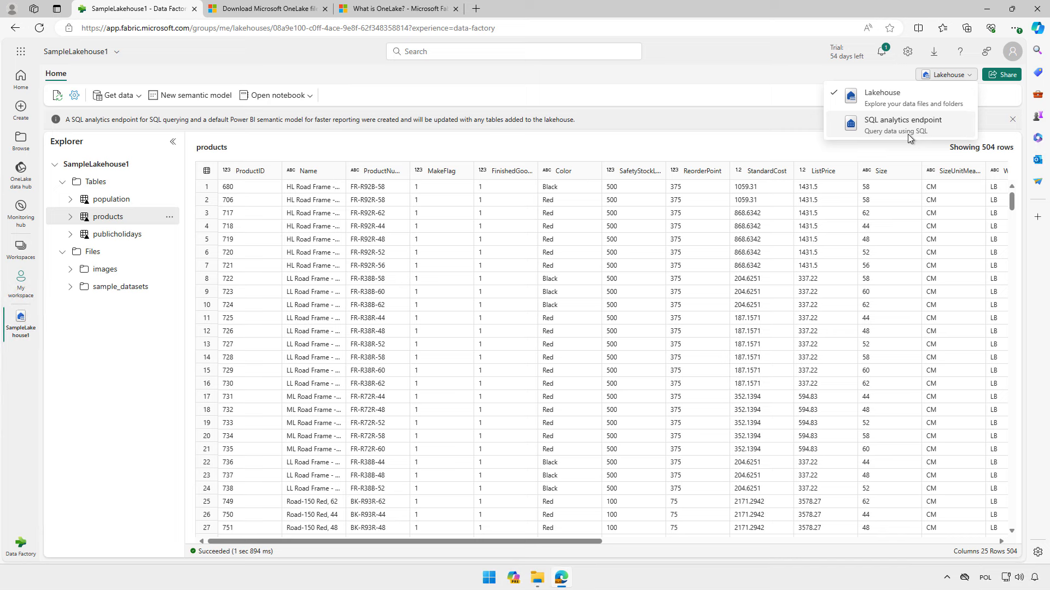
click(783, 71)
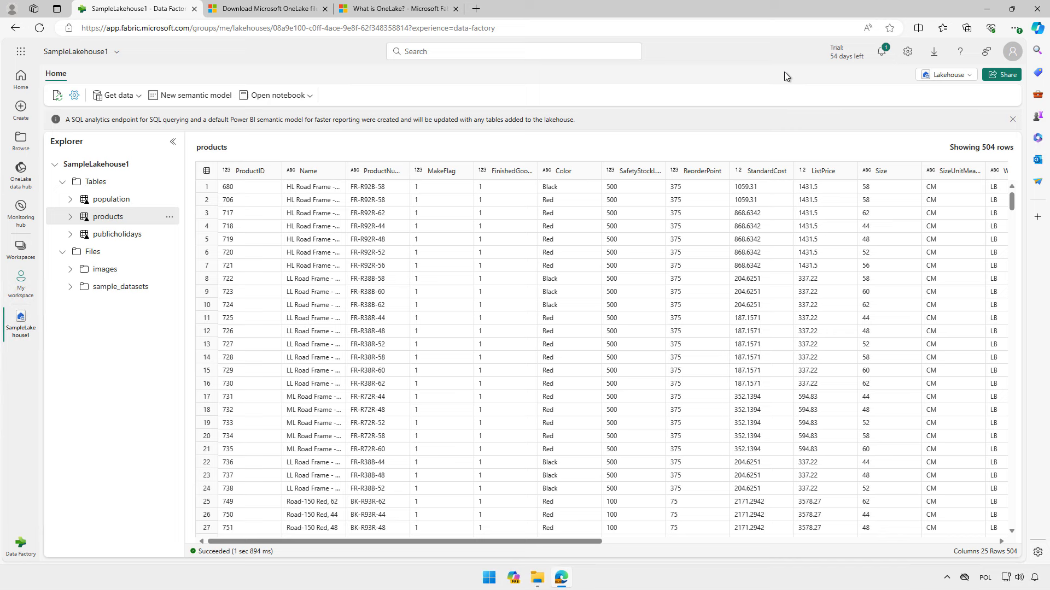
- Find and launch Microsoft Azure Storage Explorer from Windows search, and move its window toward the middle of the screen and widen it
key(super+s)
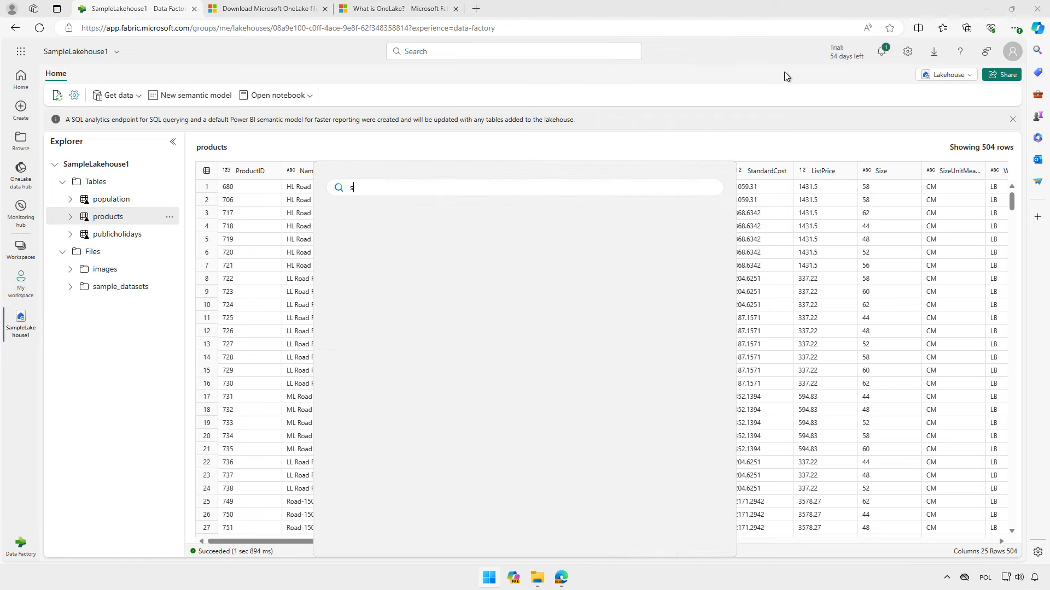
text(srt)
key(BackSpace)
key(BackSpace)
text(tor)
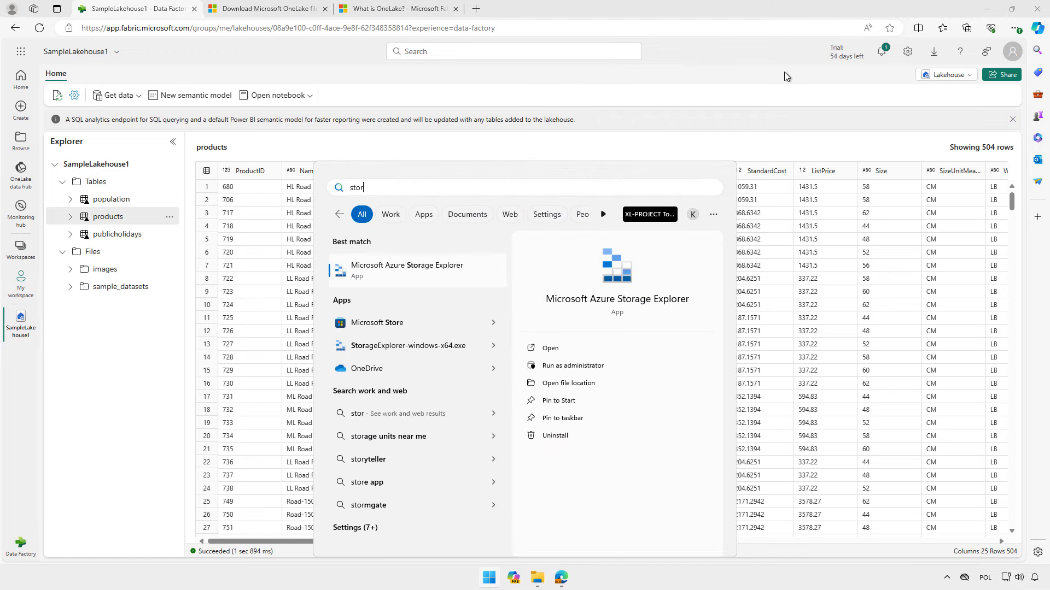
key(Escape)
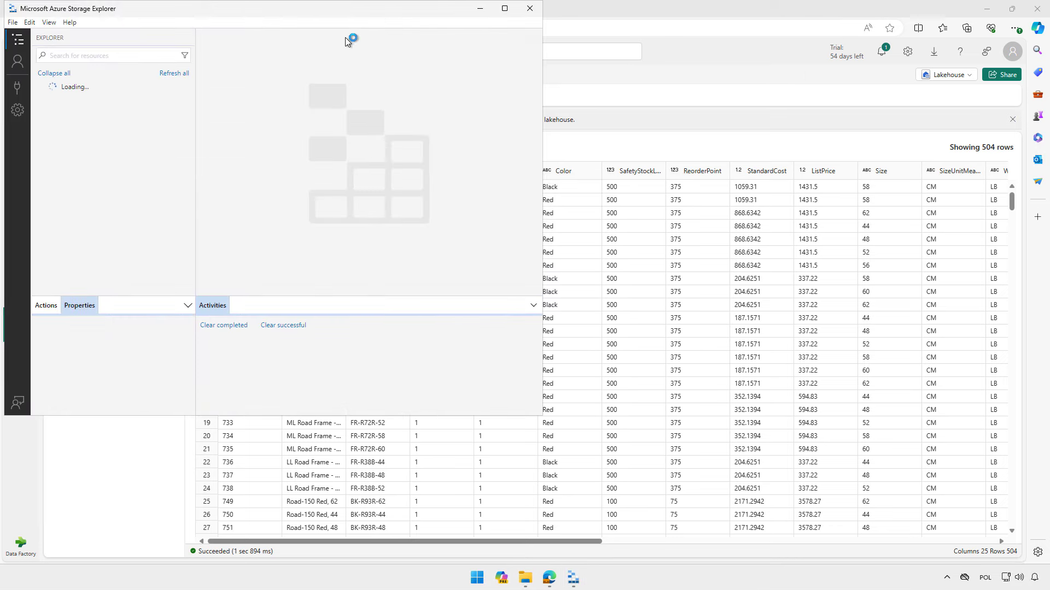
click(623, 336)
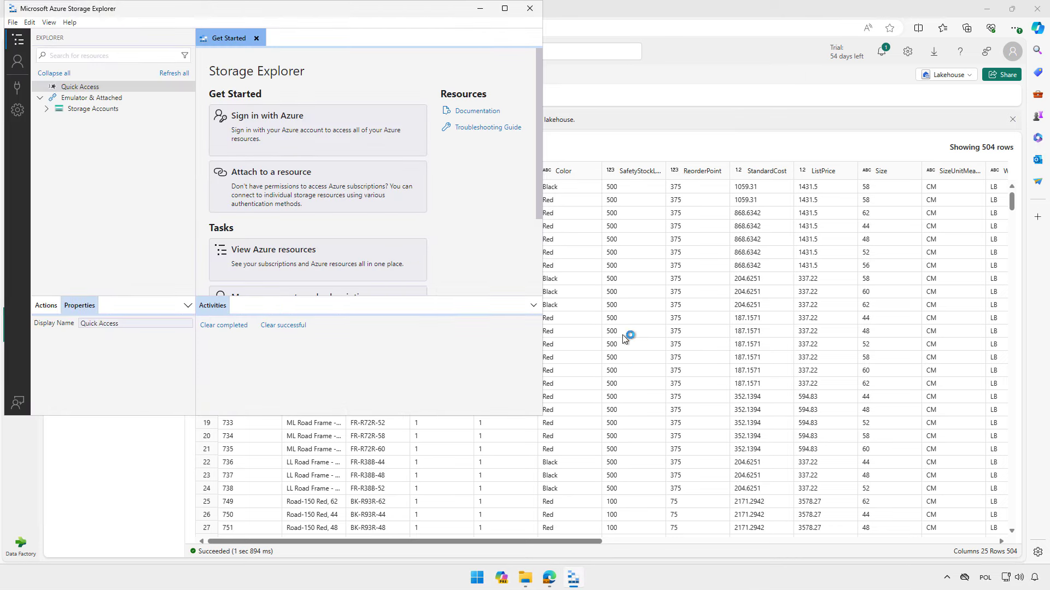
drag(376, 13, 577, 69)
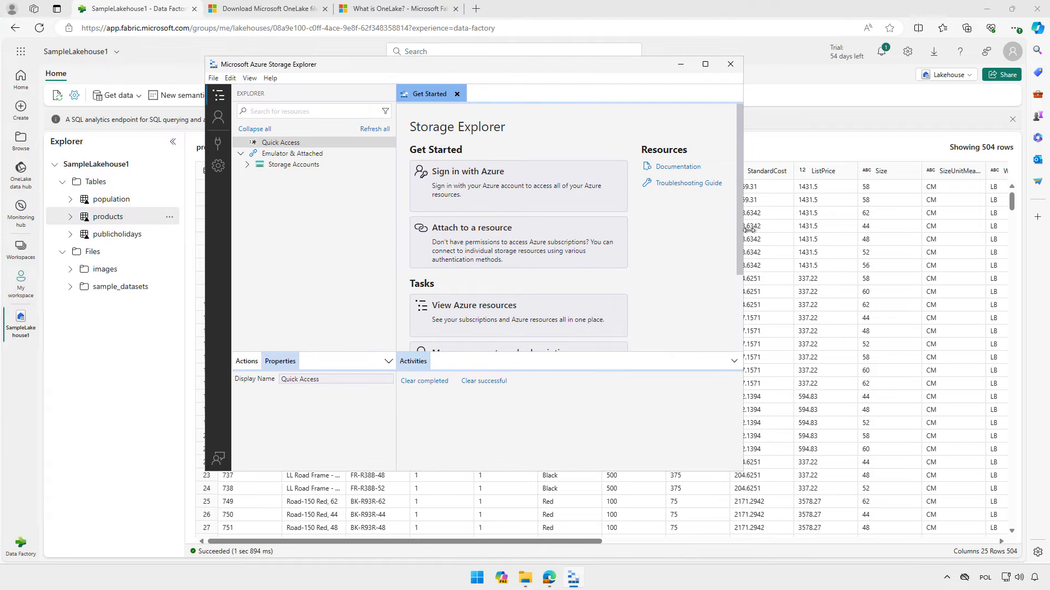
drag(745, 229, 779, 228)
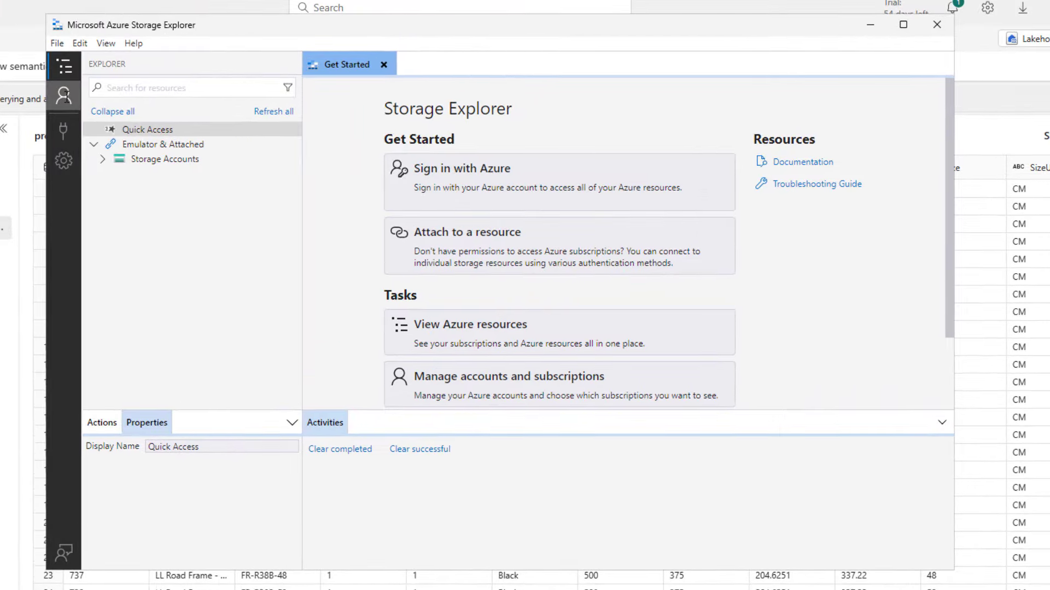
- Sign in to Storage Explorer with an account in the Azure environment, and close the authentication page and sign-in dialog
click(218, 117)
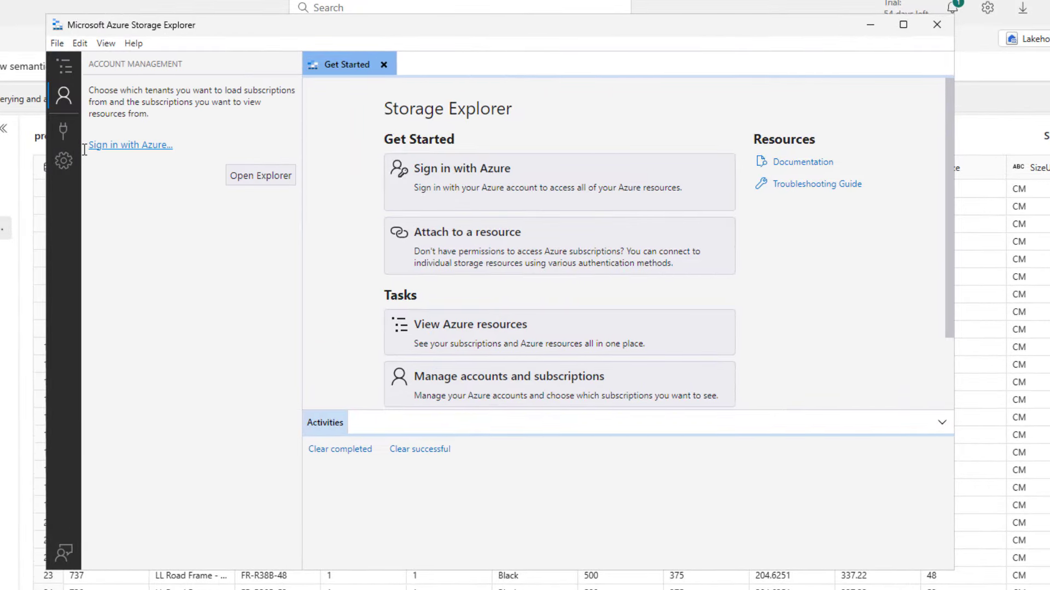
click(147, 148)
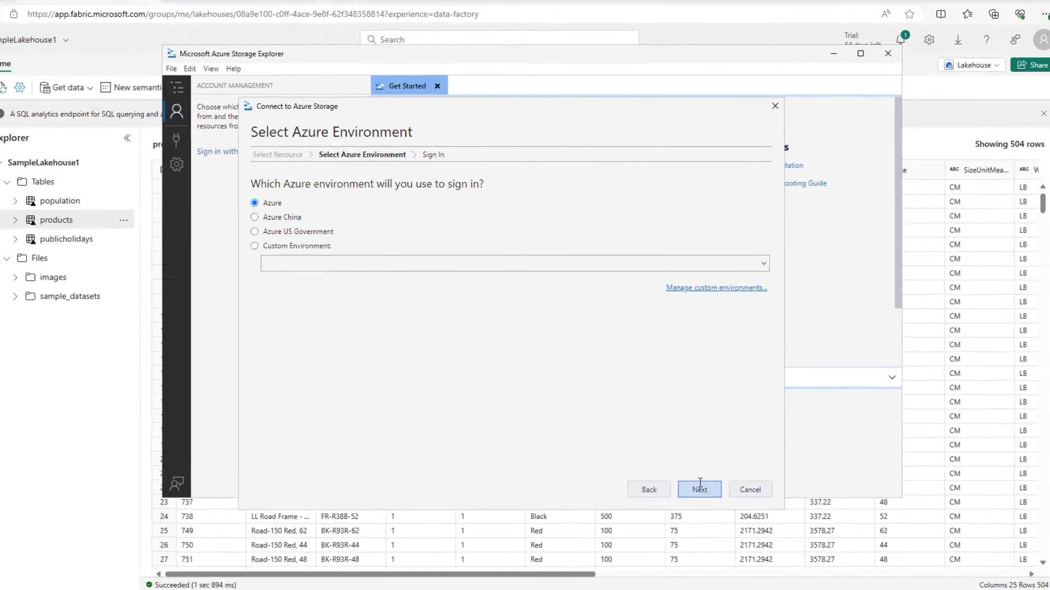
click(705, 560)
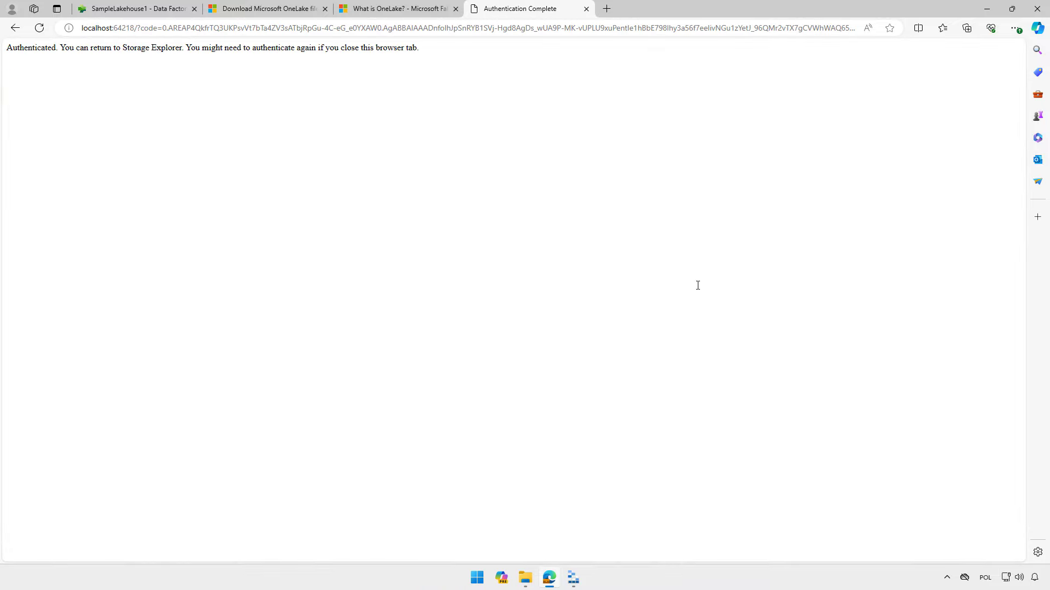
click(586, 9)
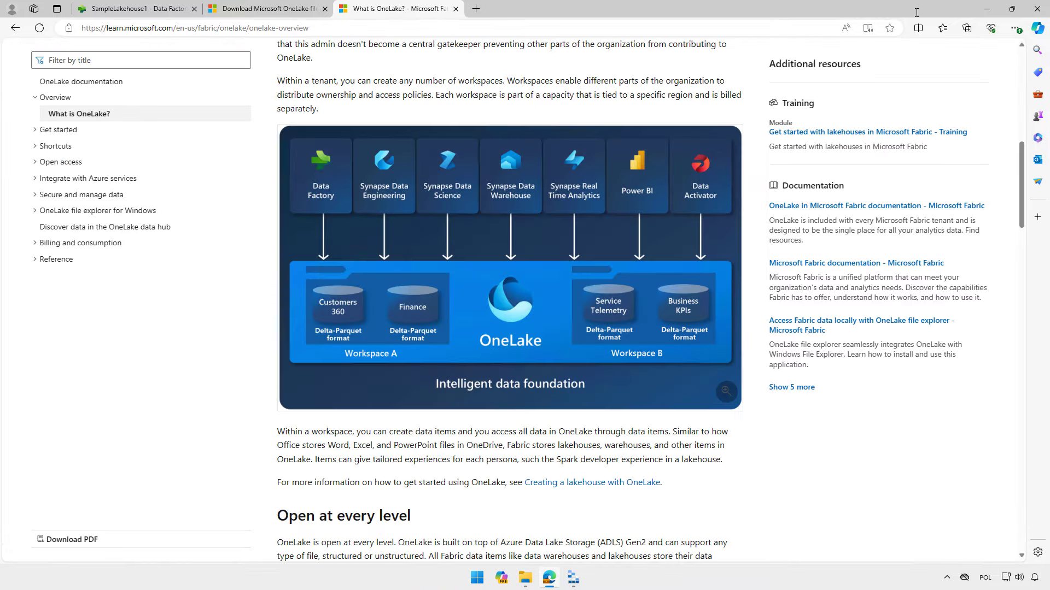
click(986, 9)
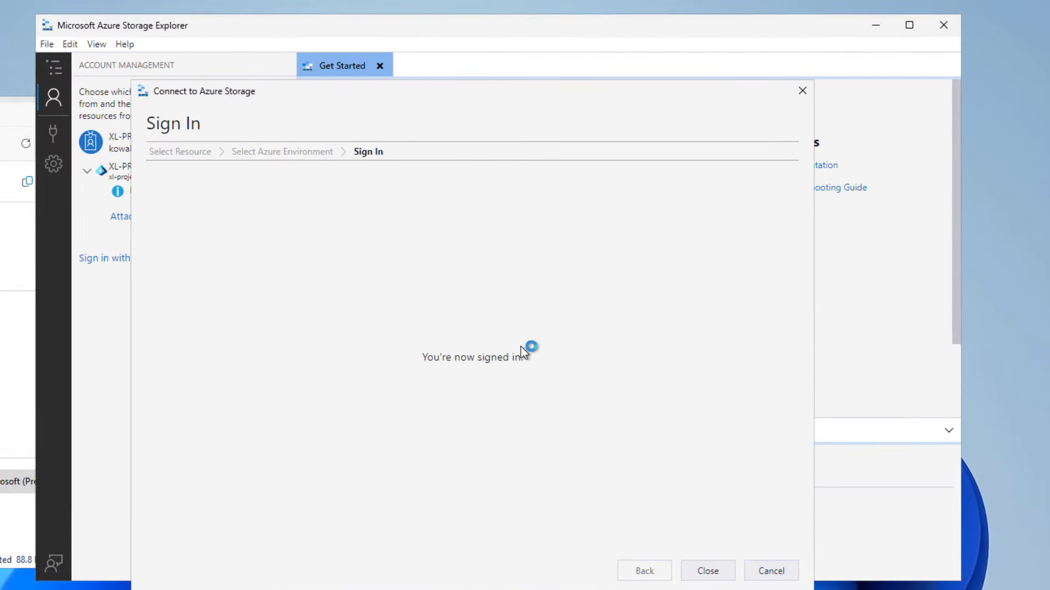
click(707, 570)
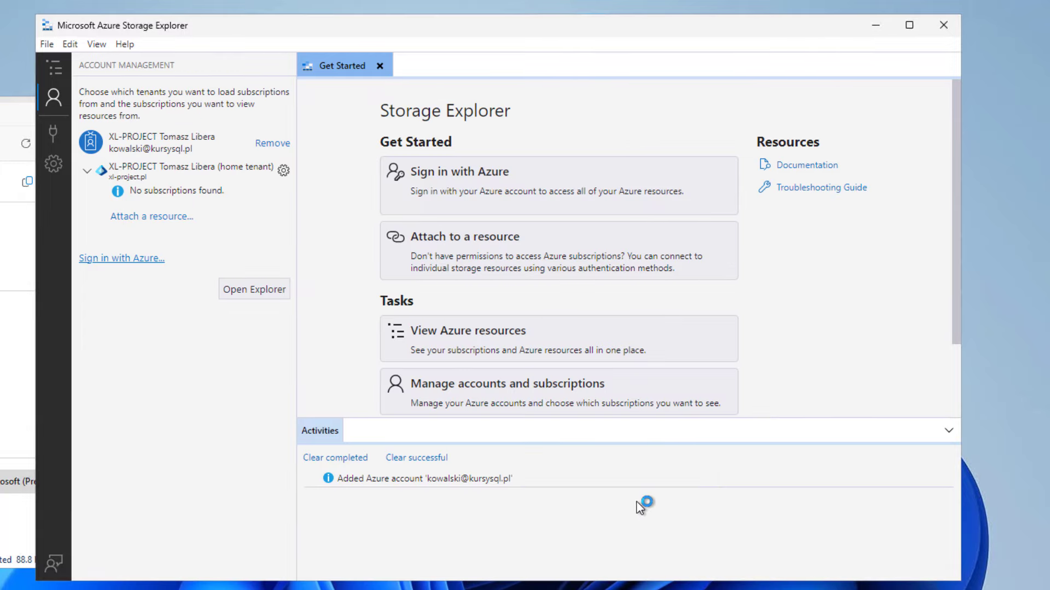
- Start a connection to an ADLS Gen2 container or directory, using OAuth sign-in with the signed-in account and its tenant
click(53, 135)
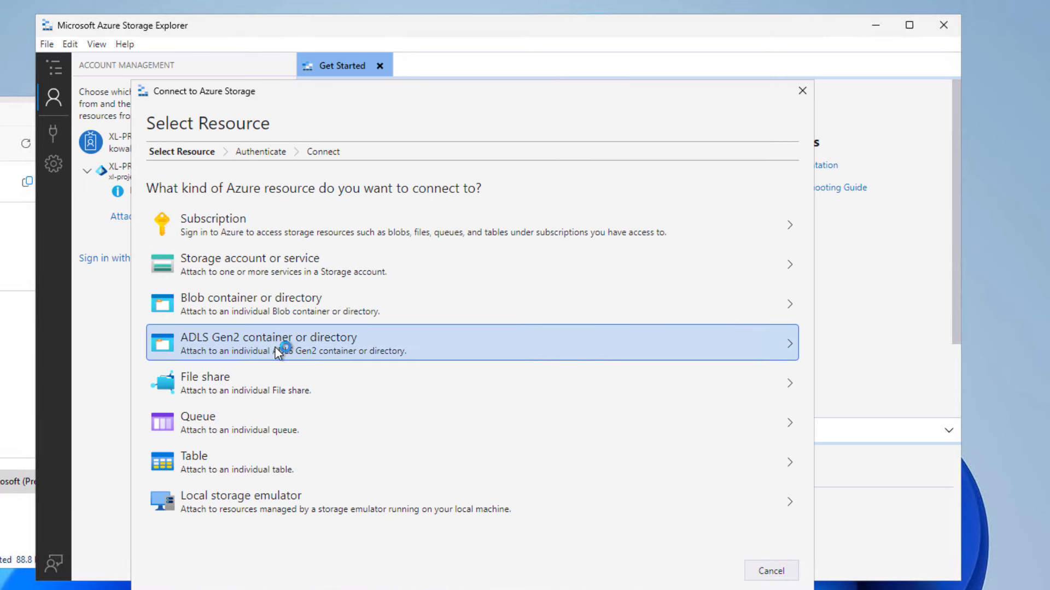
click(313, 349)
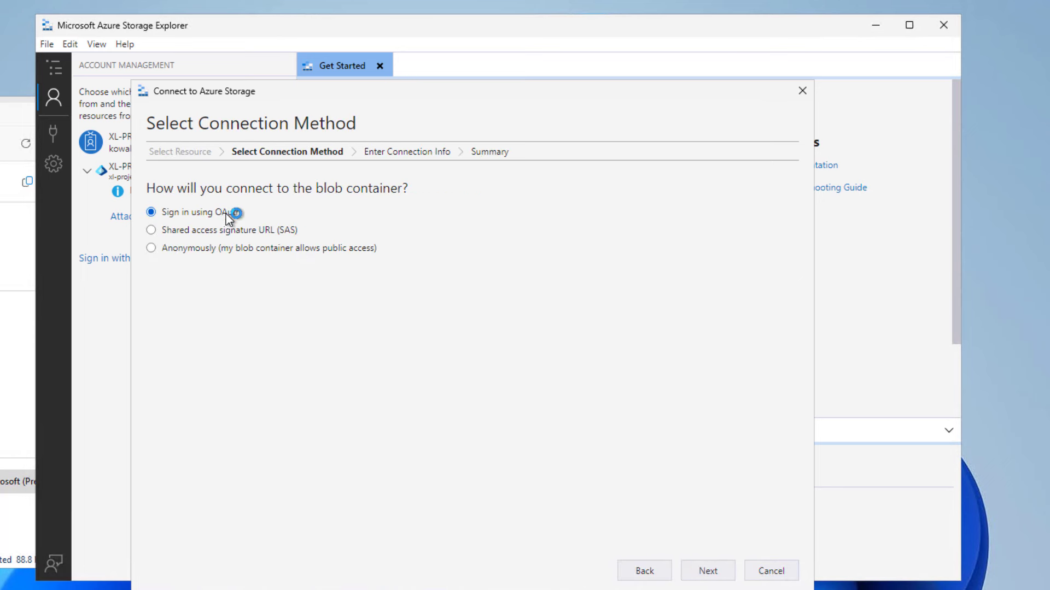
click(717, 570)
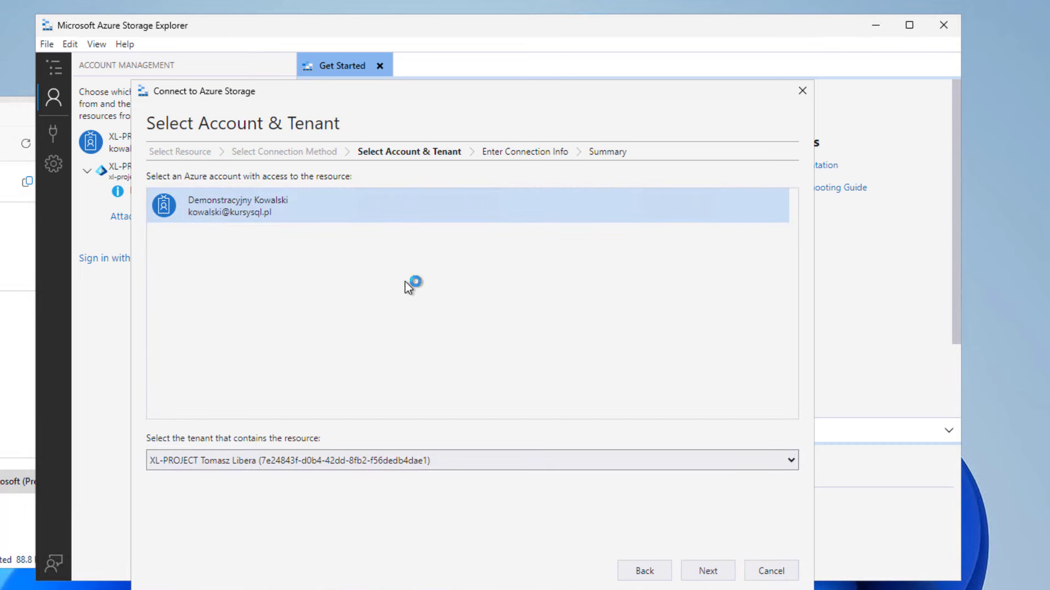
click(310, 210)
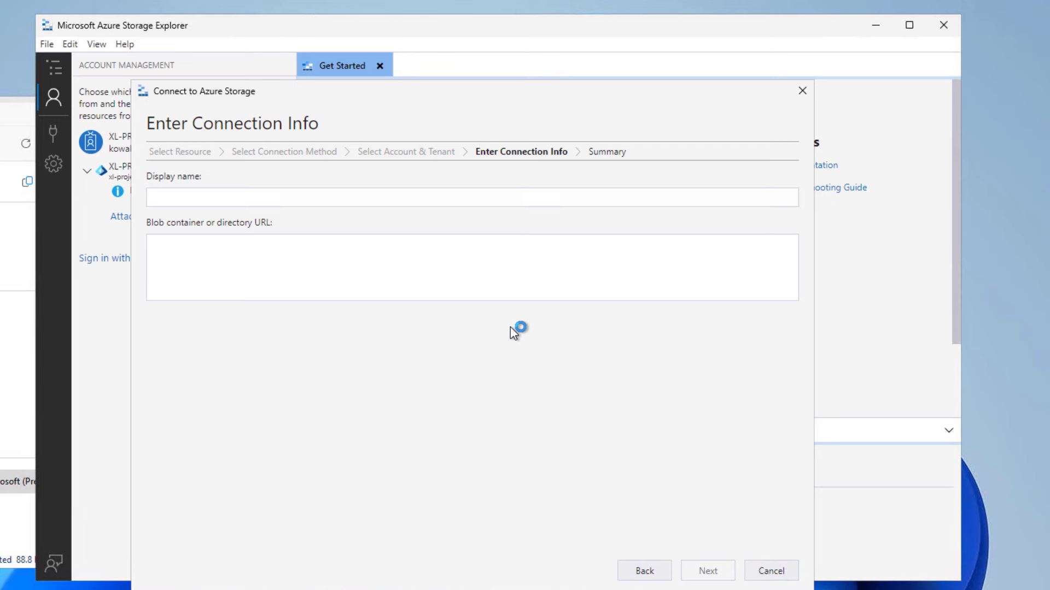
text(Fav)
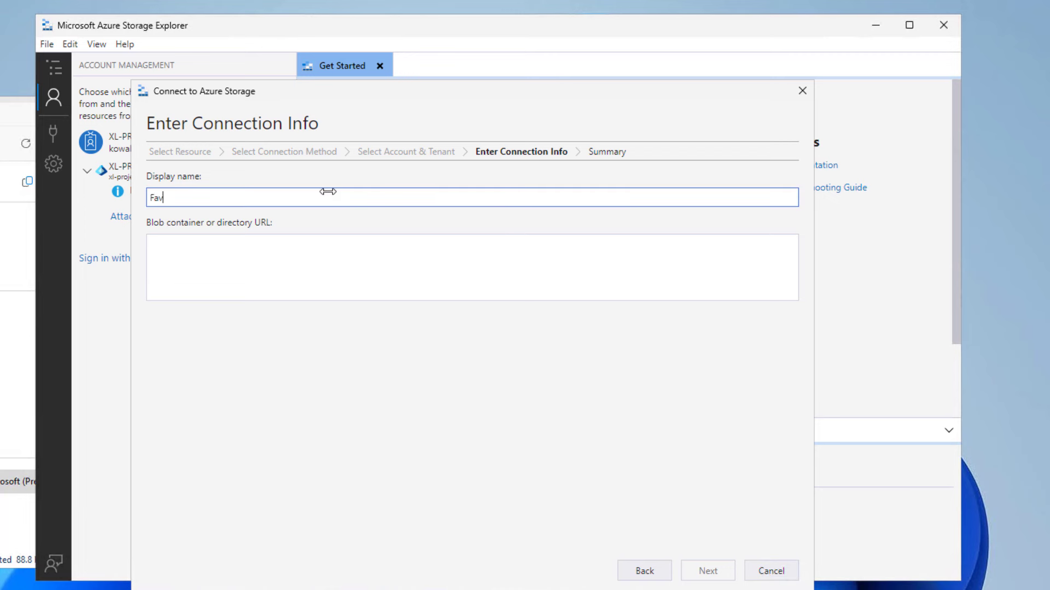
key(BackSpace)
text(bric_MyWorkspace)
click(236, 256)
text(https://onelake.dfs.fabric.microsoft.com/)
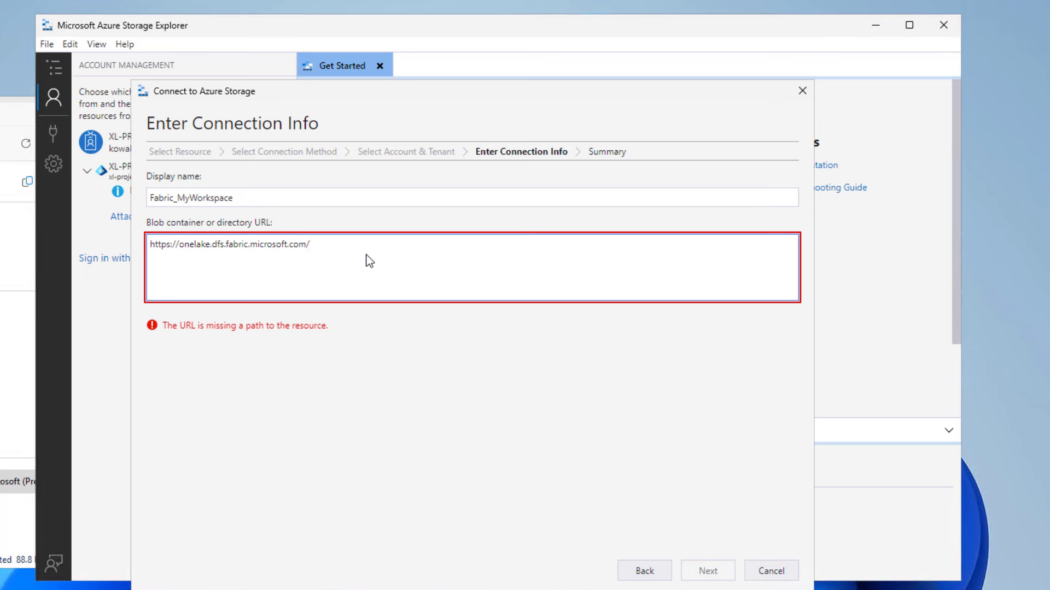
text(My )
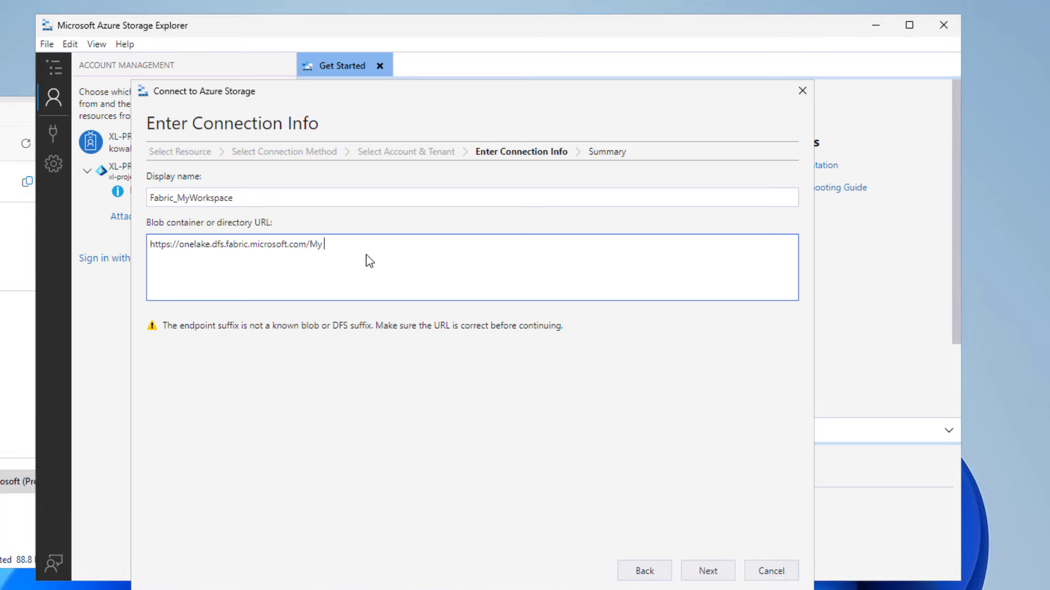
text(Workspace)
click(708, 571)
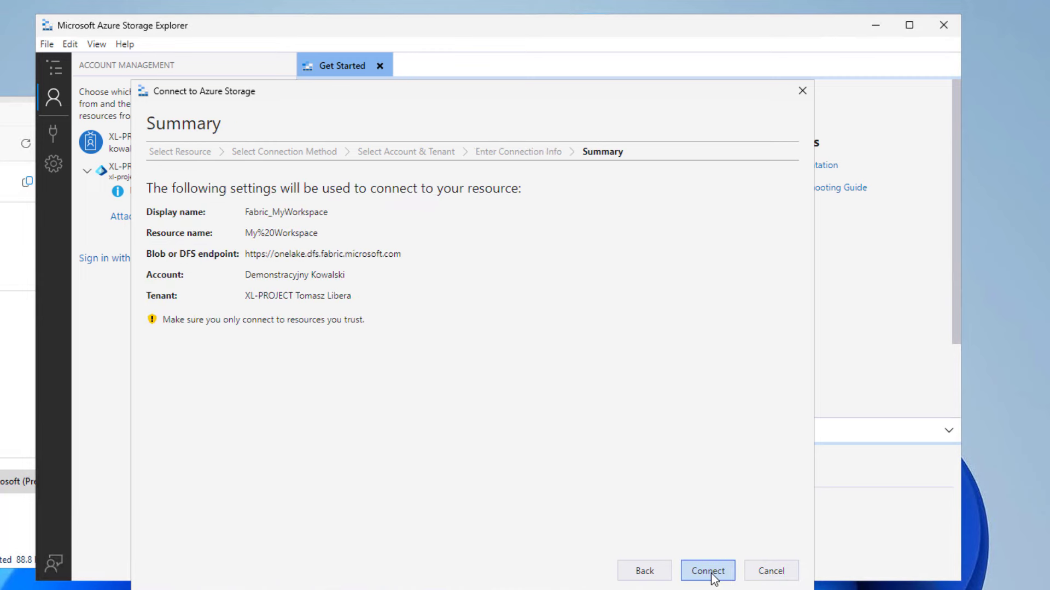
click(708, 570)
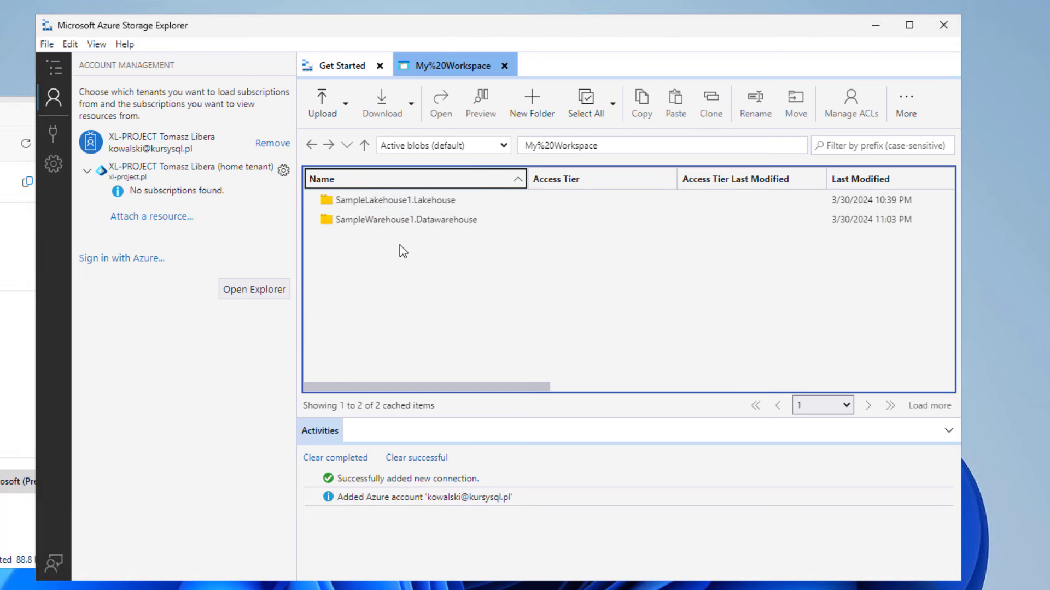
- Browse the Files folder and the Tables folder of SampleLakehouse1.Lakehouse in the connected workspace
double_click(436, 203)
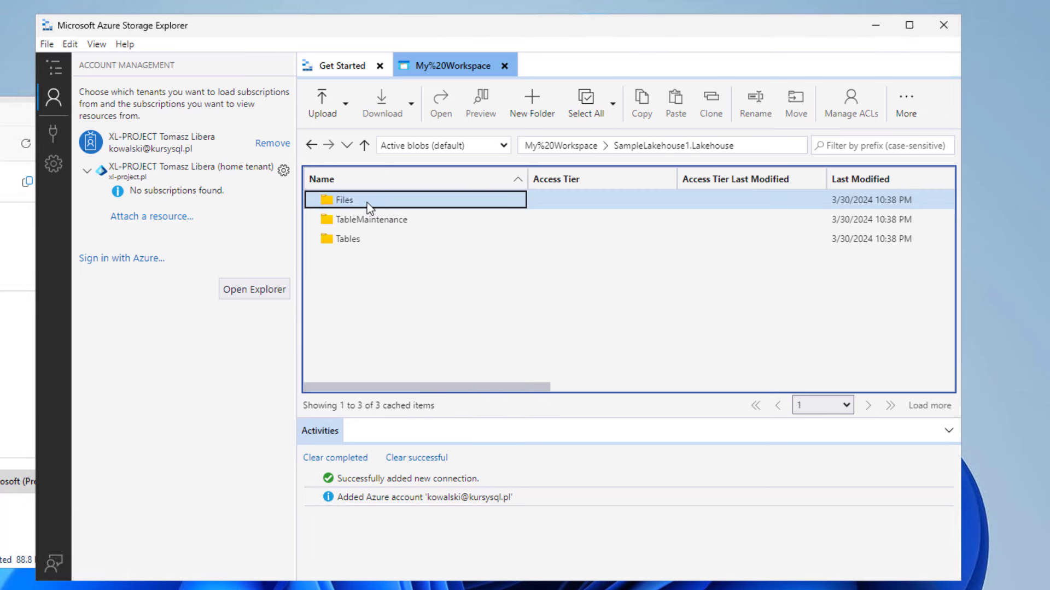
double_click(369, 204)
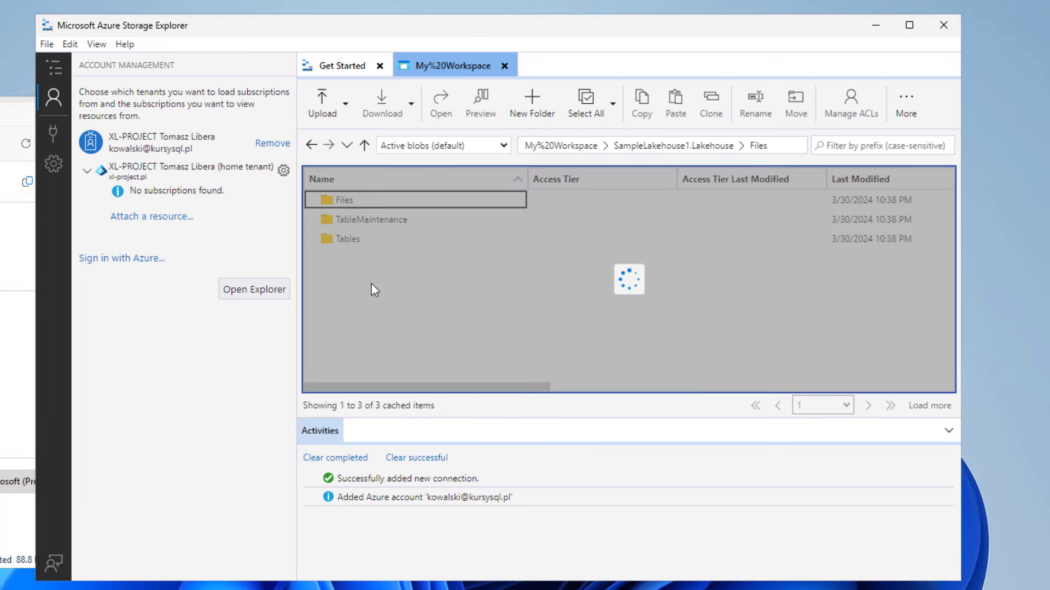
click(640, 145)
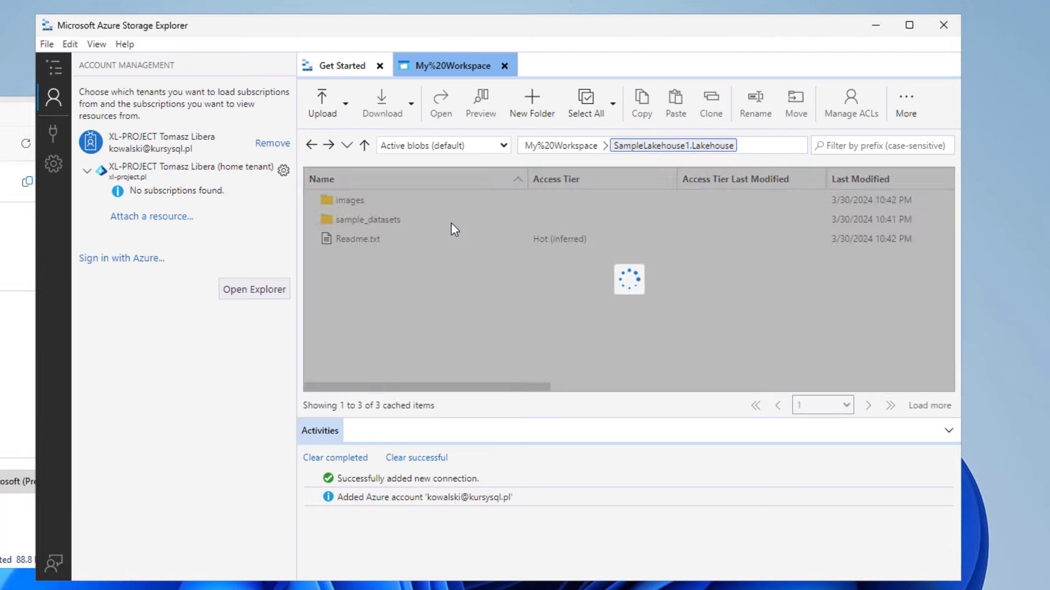
double_click(354, 235)
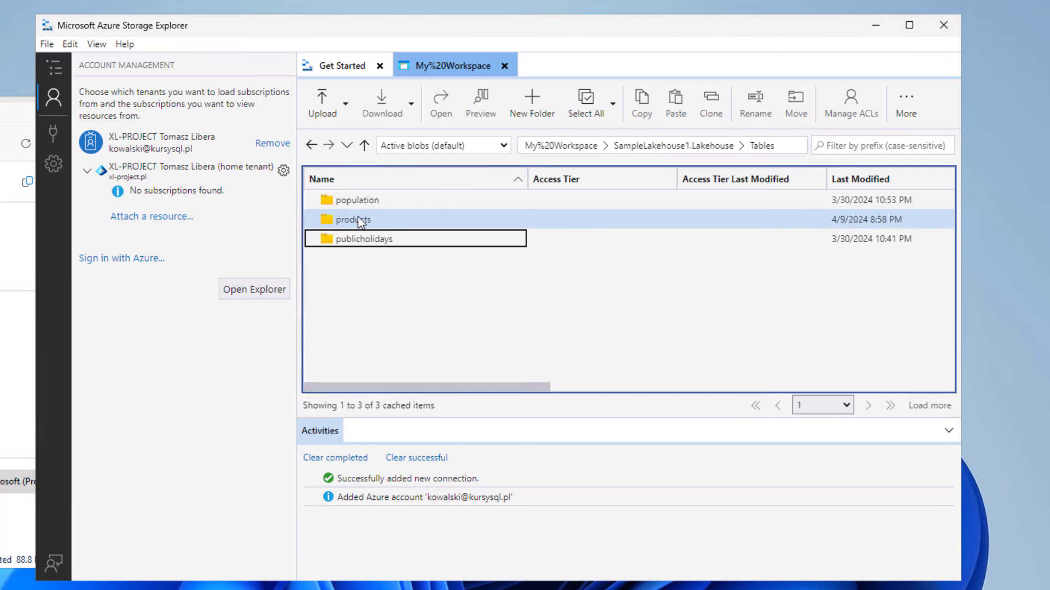
- Open the part-00000 Parquet file in the products table folder, view it with all fields loaded, and close the viewer
double_click(359, 223)
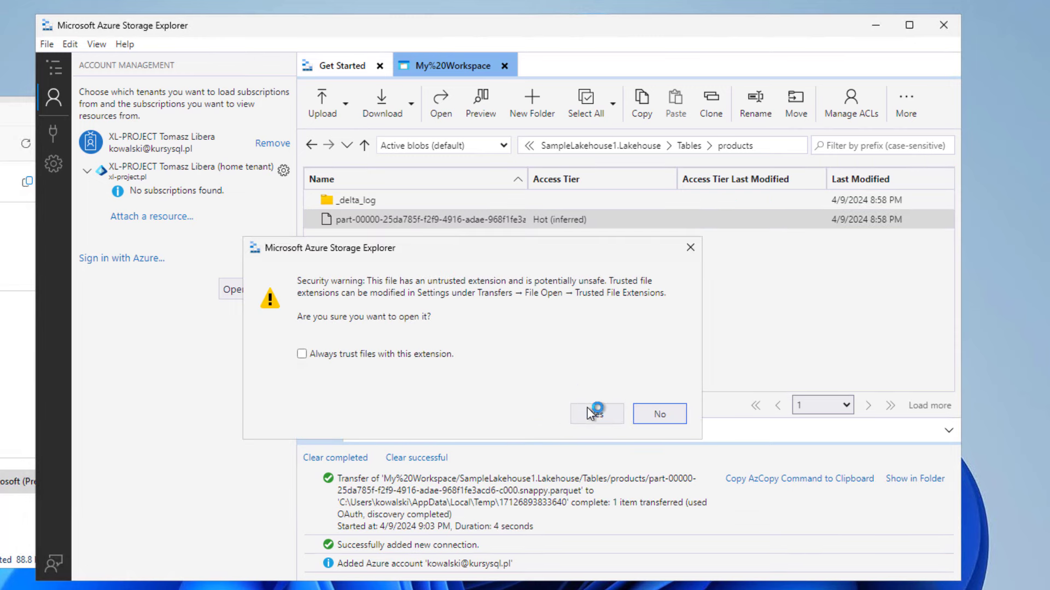
click(600, 412)
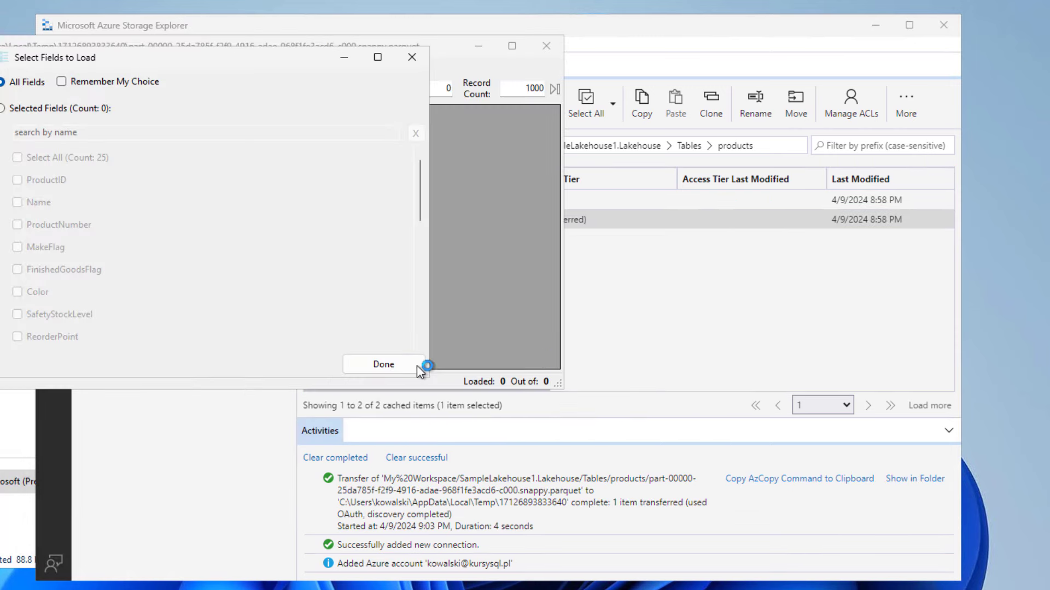
click(398, 369)
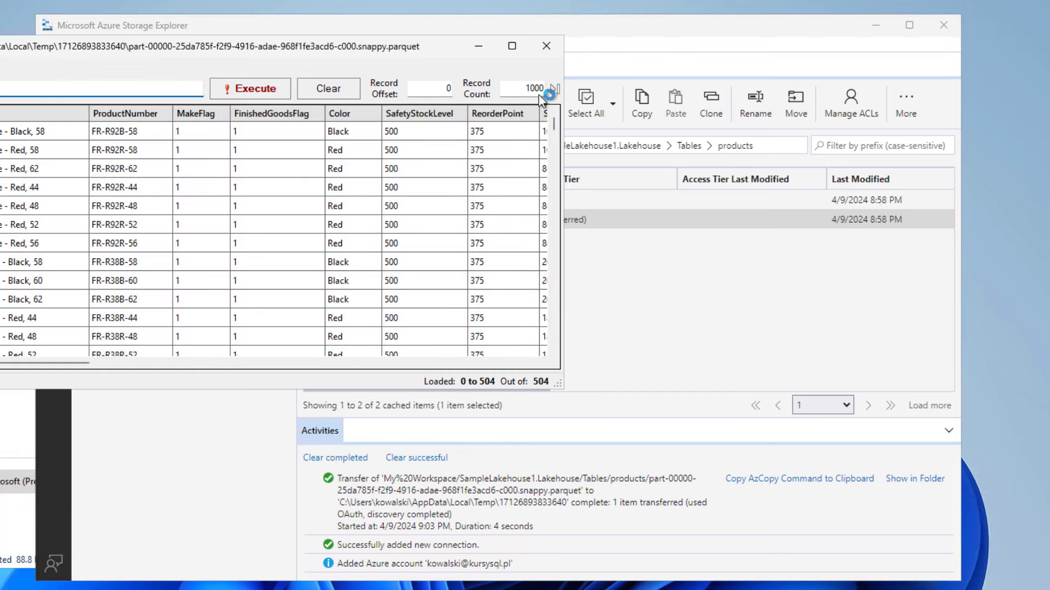
click(547, 46)
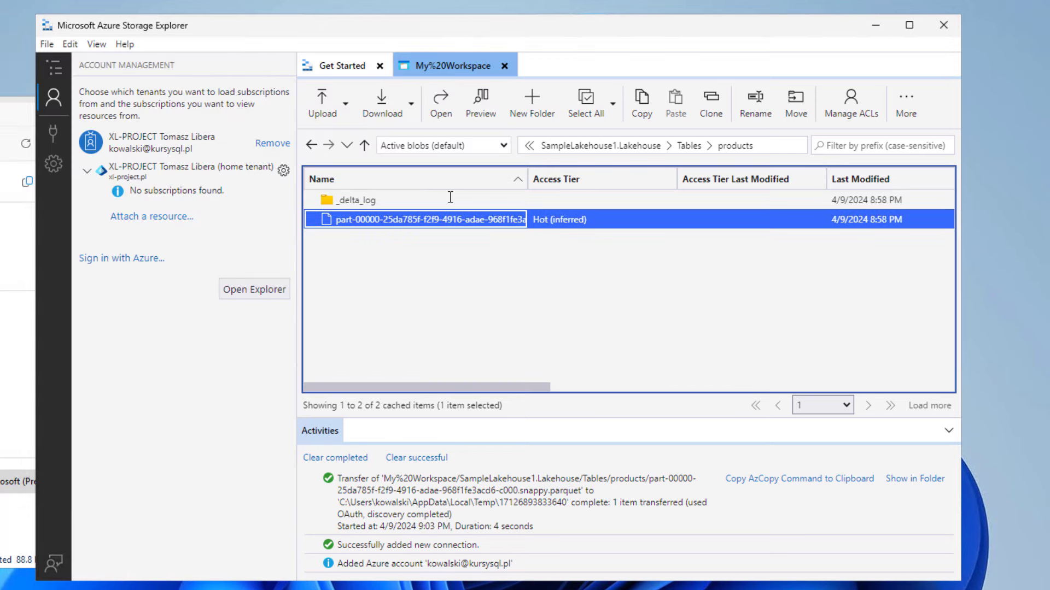
- Upload person.csv from the desktop into the Files/sample_datasets folder of SampleLakehouse1.Lakehouse
click(636, 146)
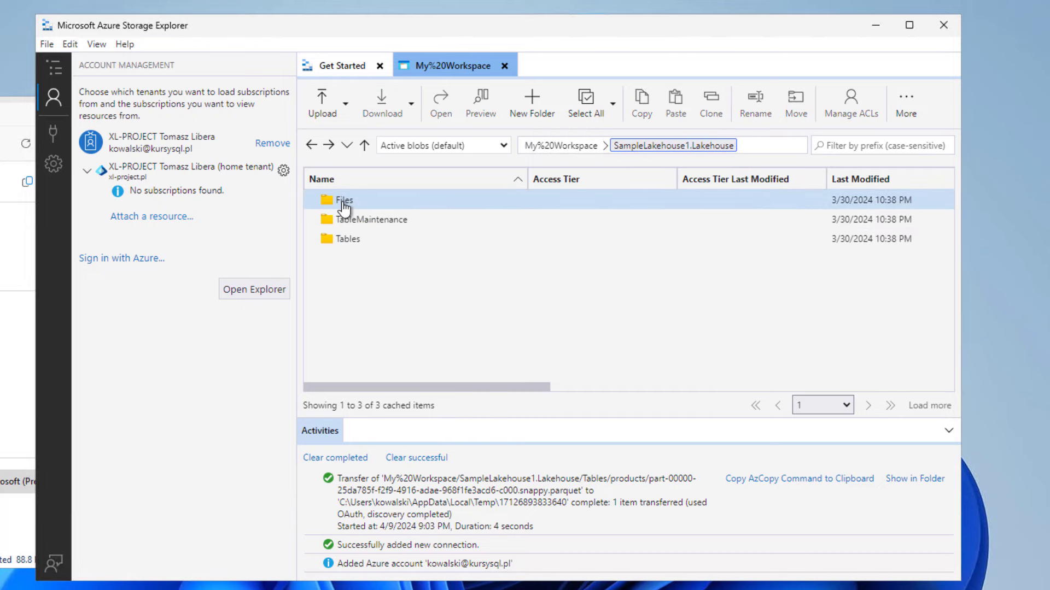
double_click(344, 203)
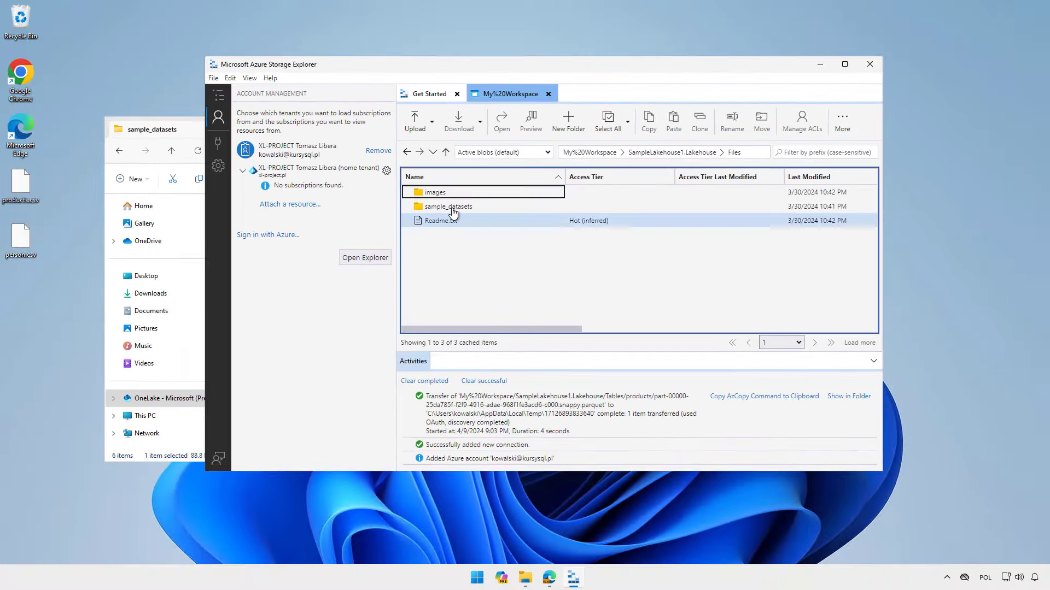
double_click(452, 208)
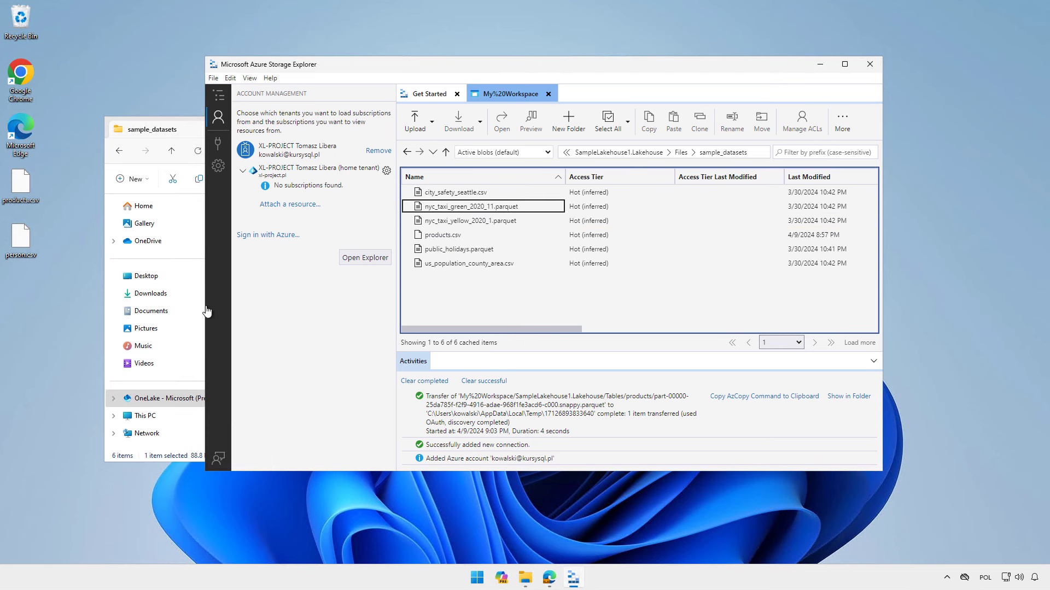
drag(19, 243, 545, 295)
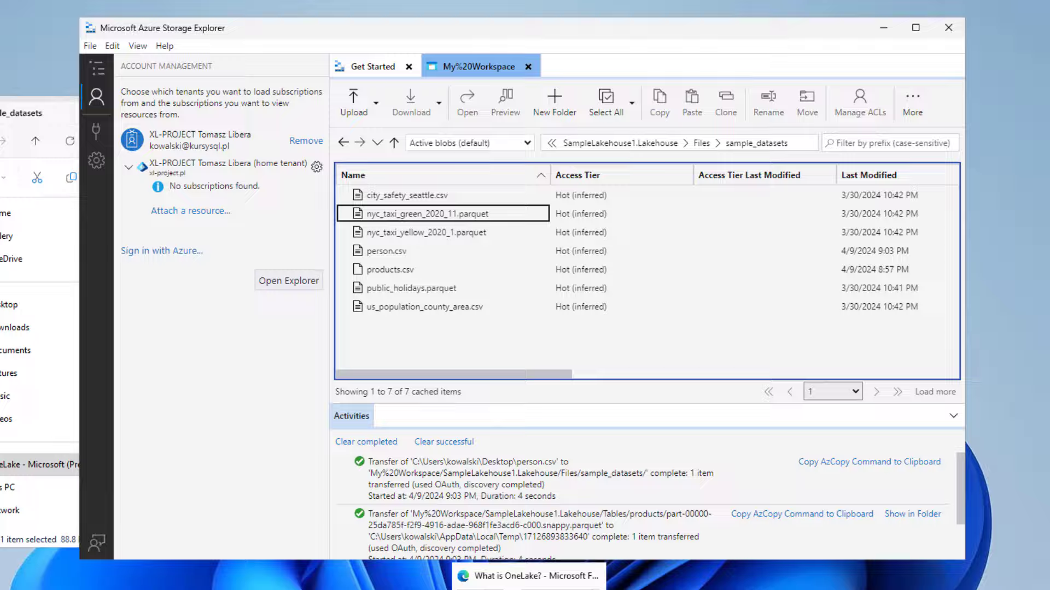
- Switch to SampleLakehouse1 in Microsoft Fabric in the Edge browser, and refresh the sample_datasets folder under Files
click(550, 578)
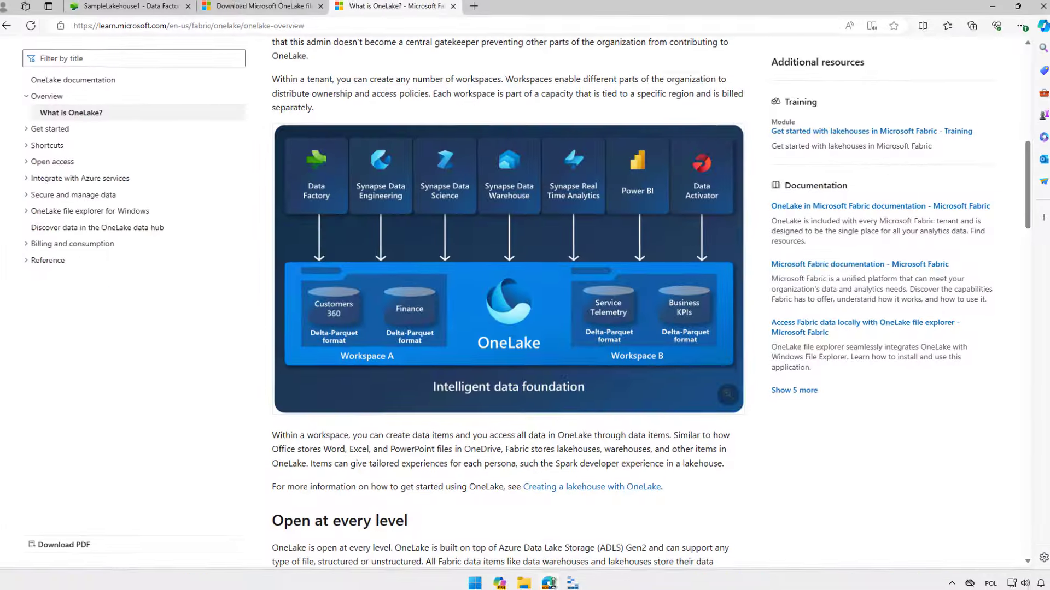
click(136, 10)
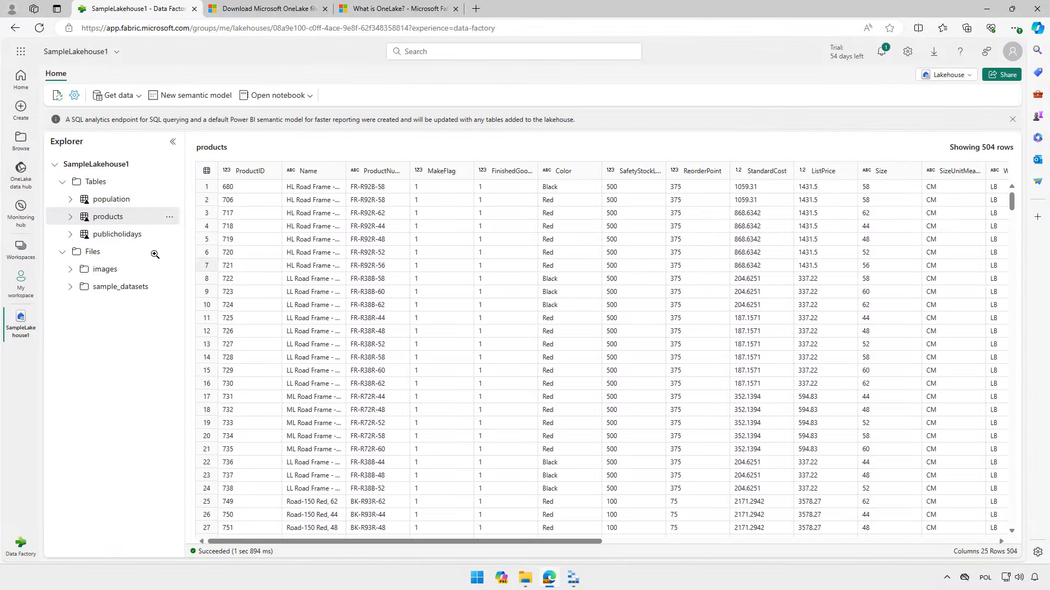
click(96, 287)
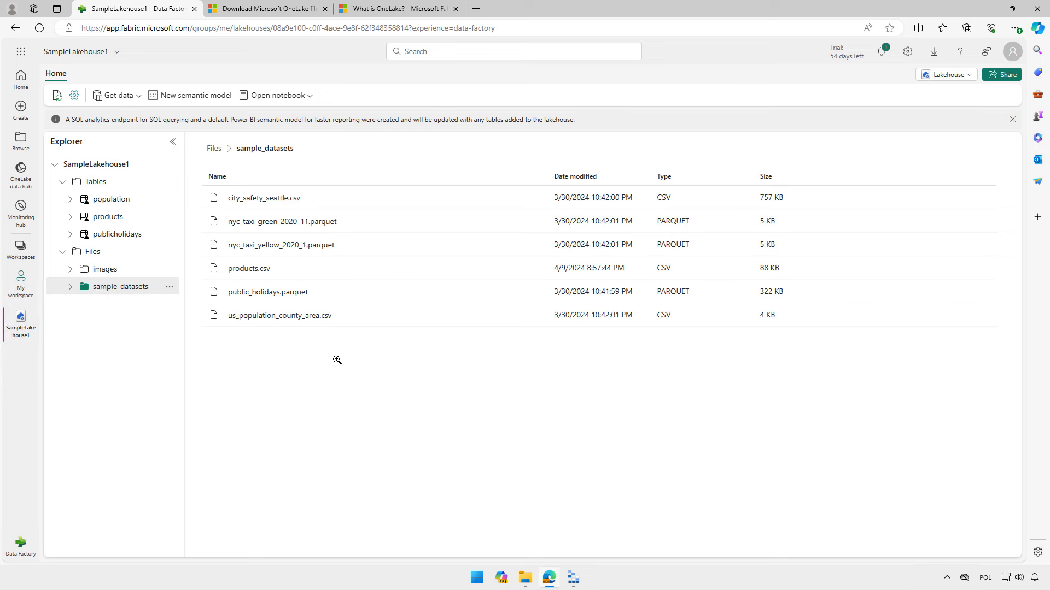
click(169, 286)
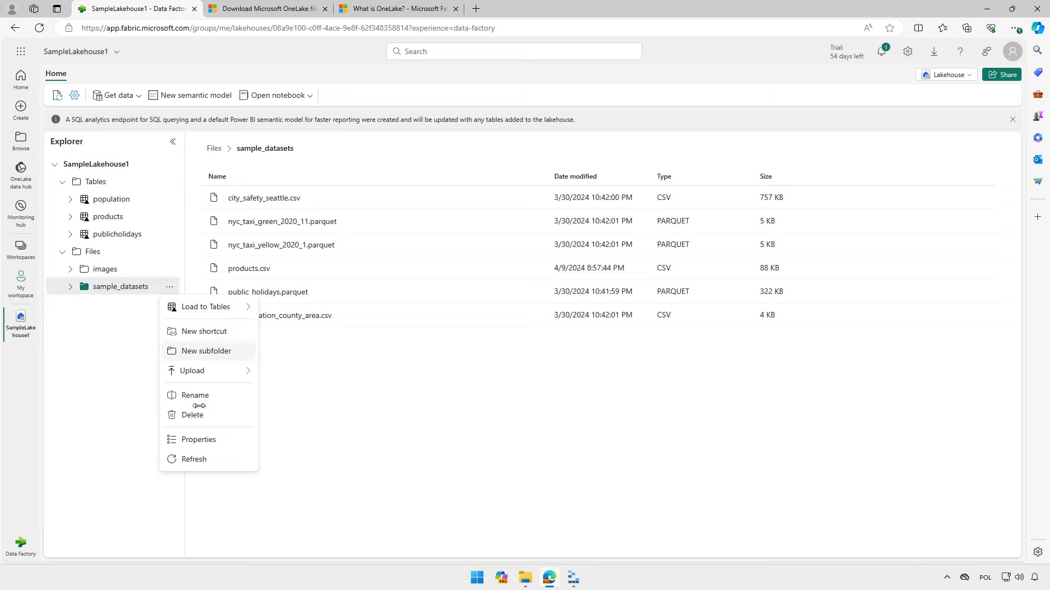
click(188, 459)
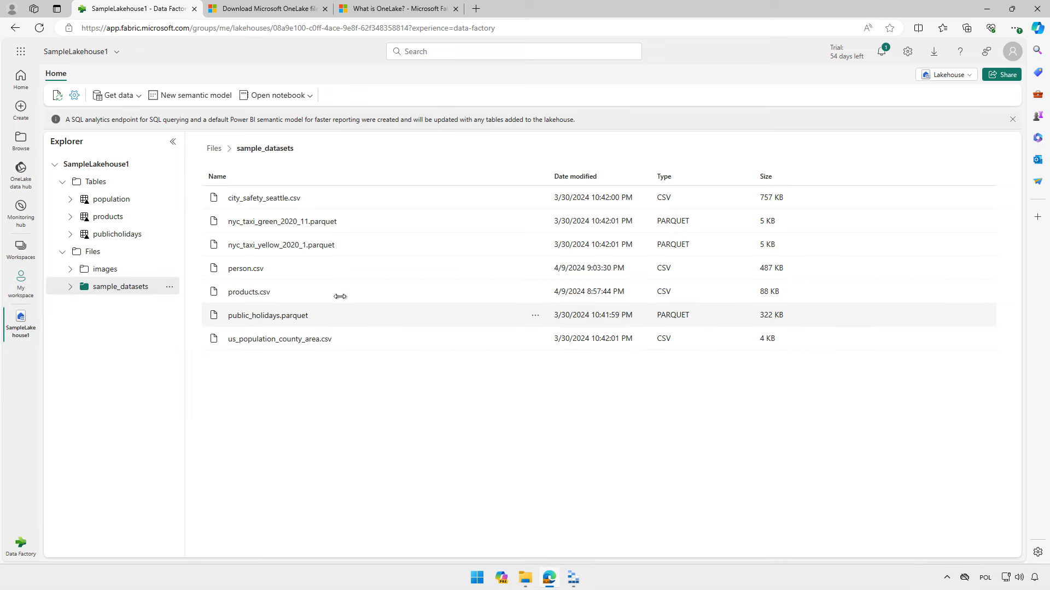
- Load person.csv into a new table named person, using the header for column names and a comma separator, and preview the table
right_click(246, 268)
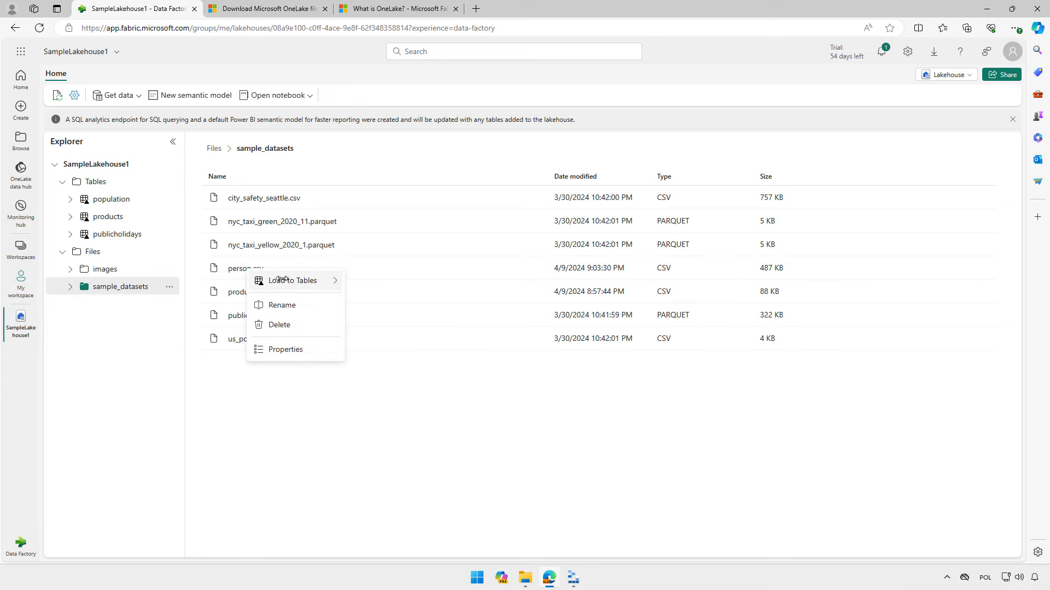
mouse_move(281, 280)
click(366, 282)
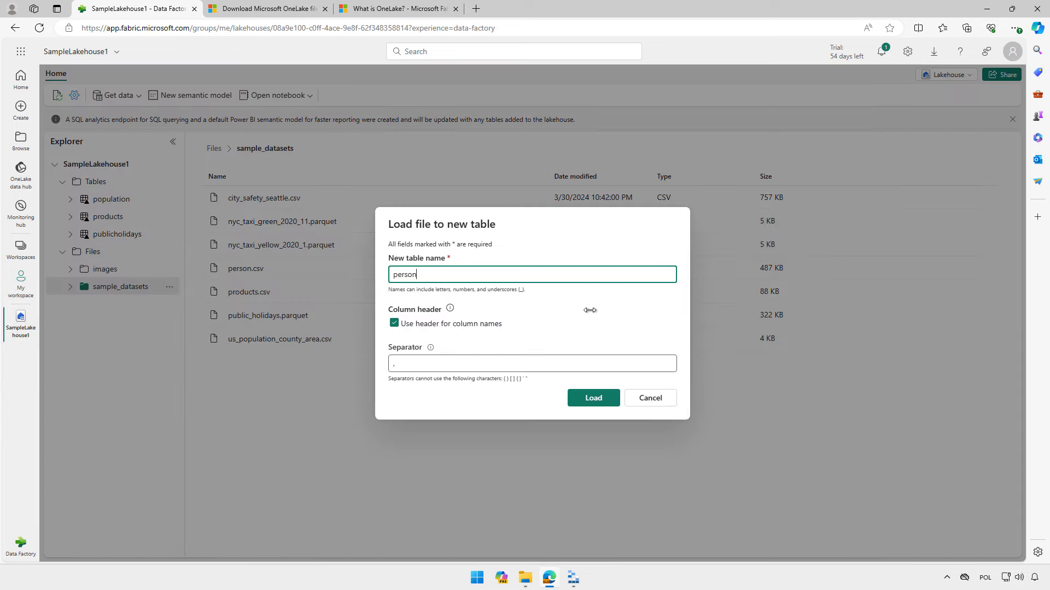
click(604, 398)
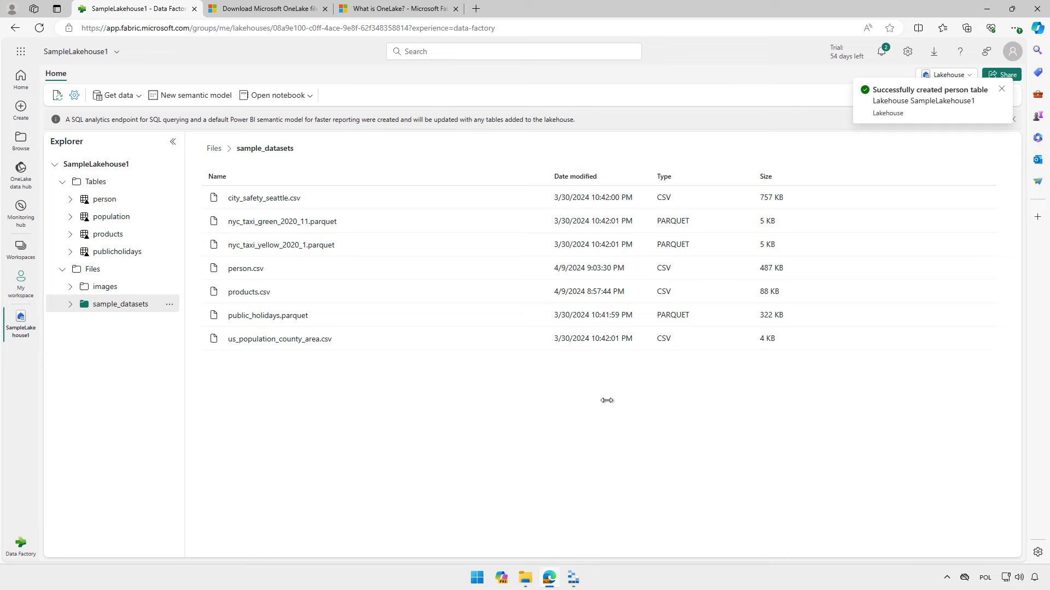
click(105, 199)
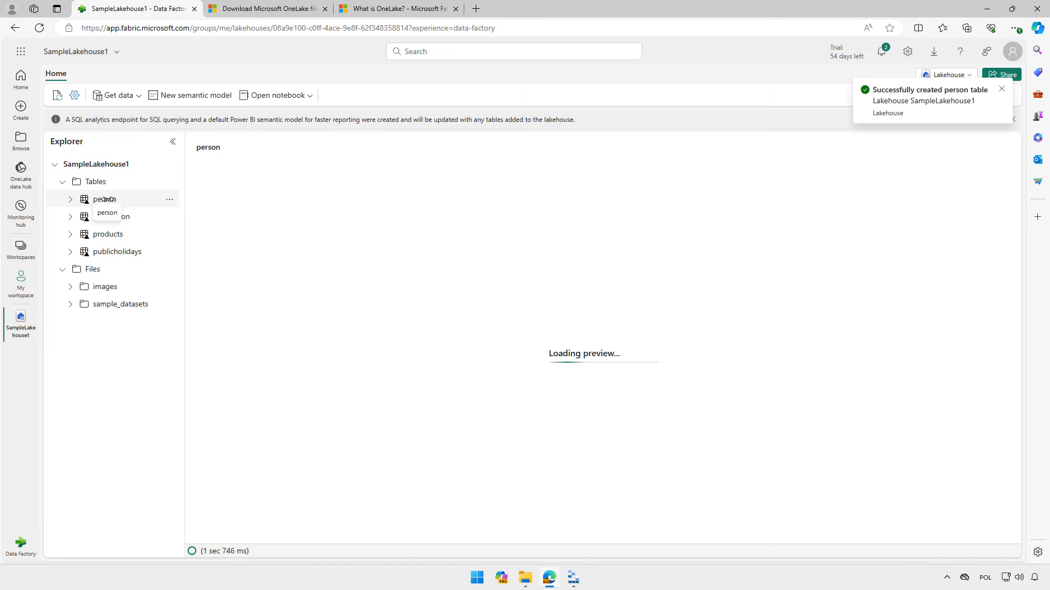